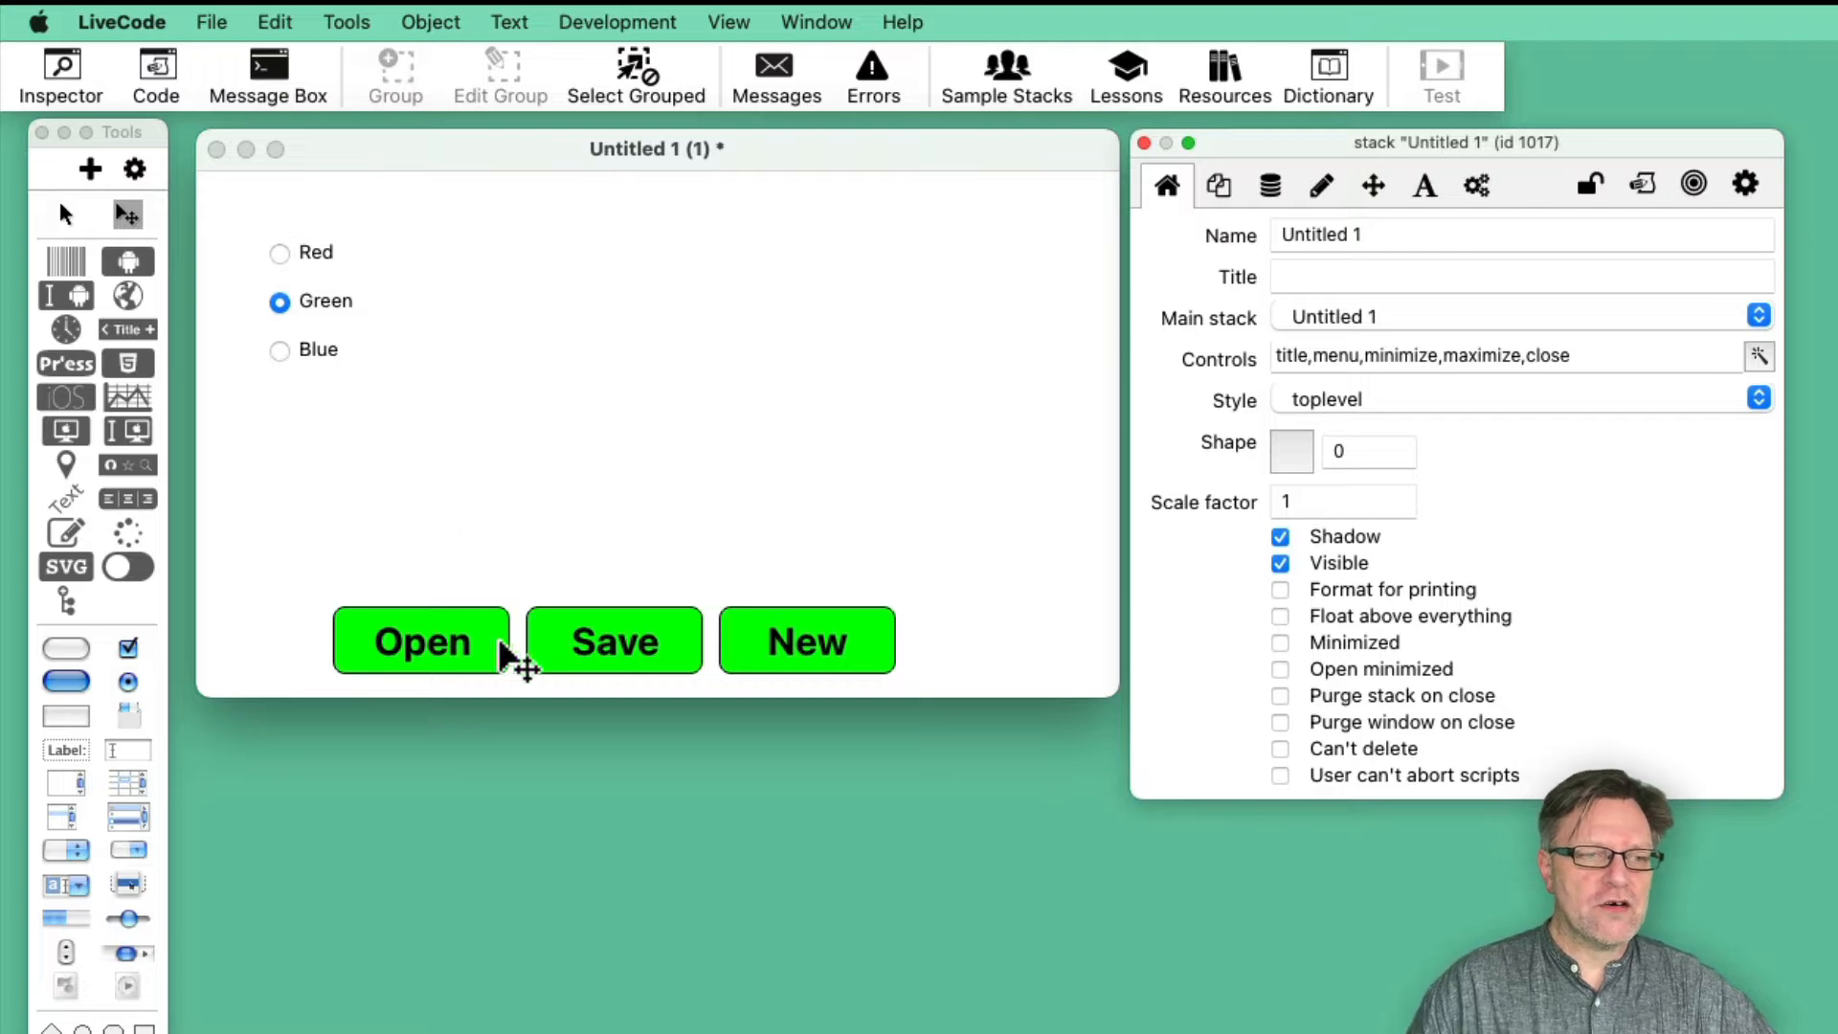
- Set the background fill of the Open, Save and New button group to cyan with full blue, and view its text settings
left_click(579, 647)
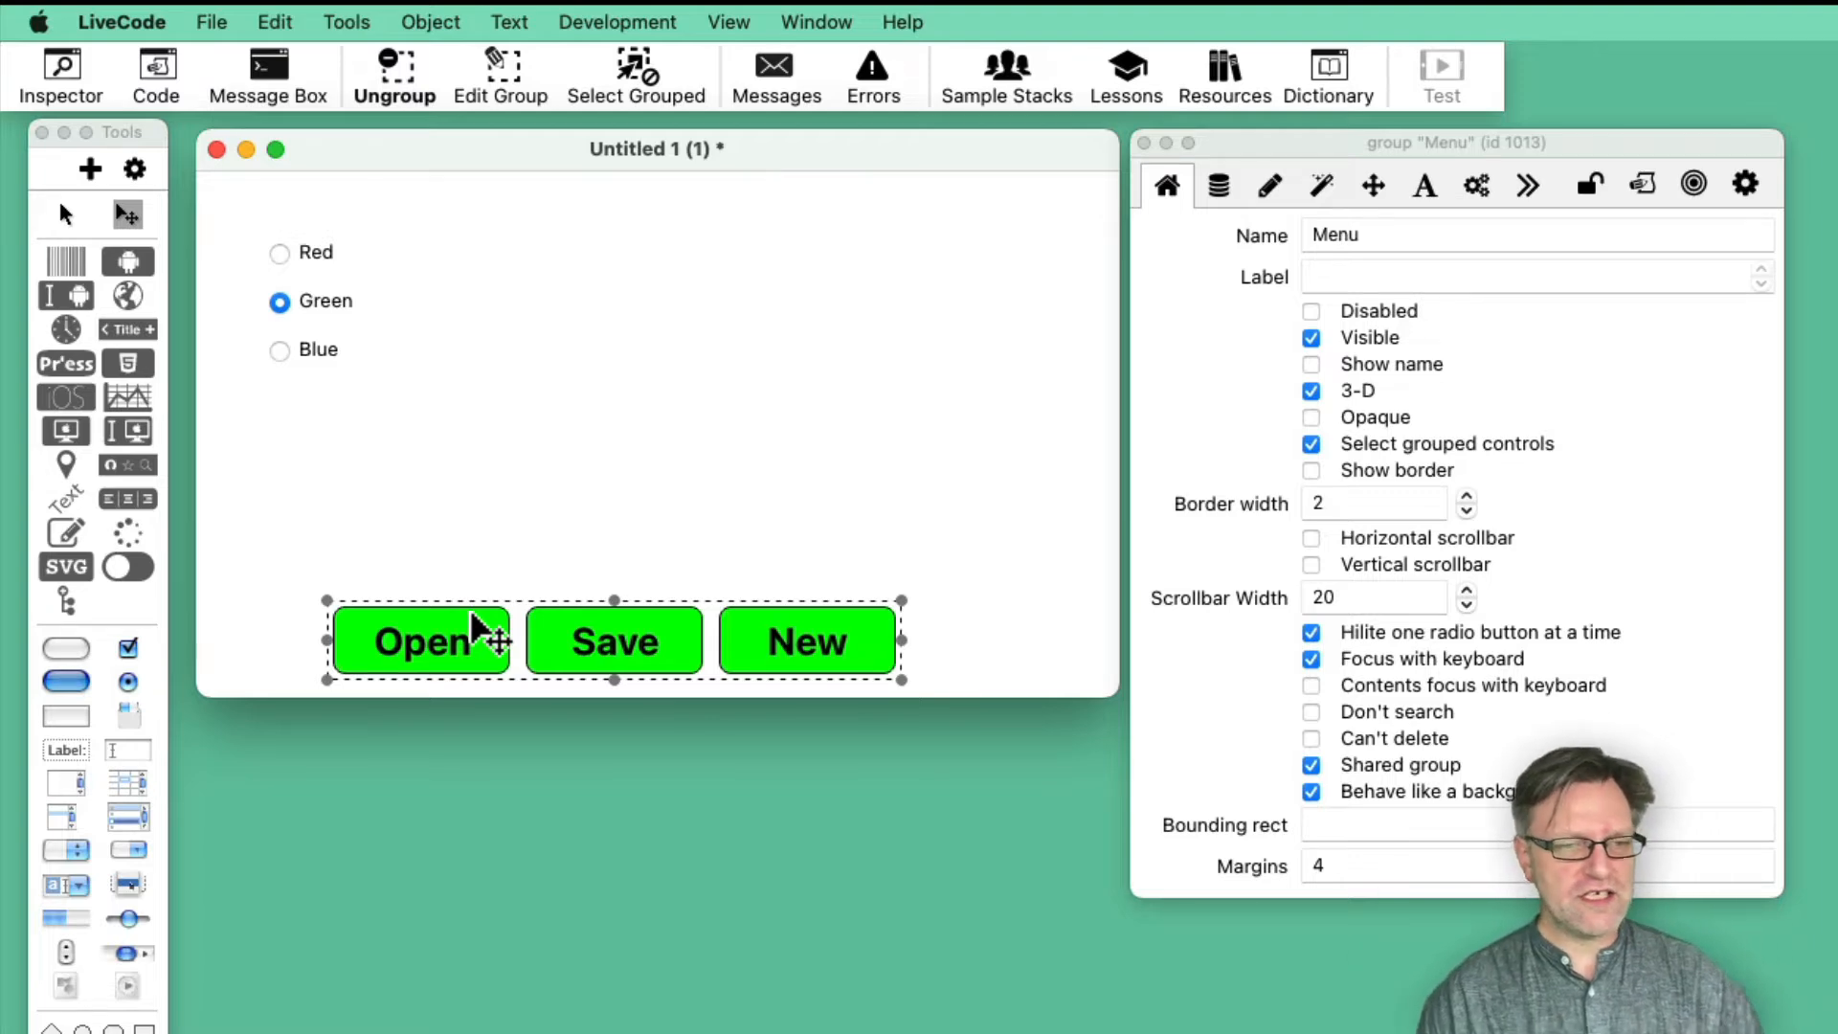
left_click(1271, 185)
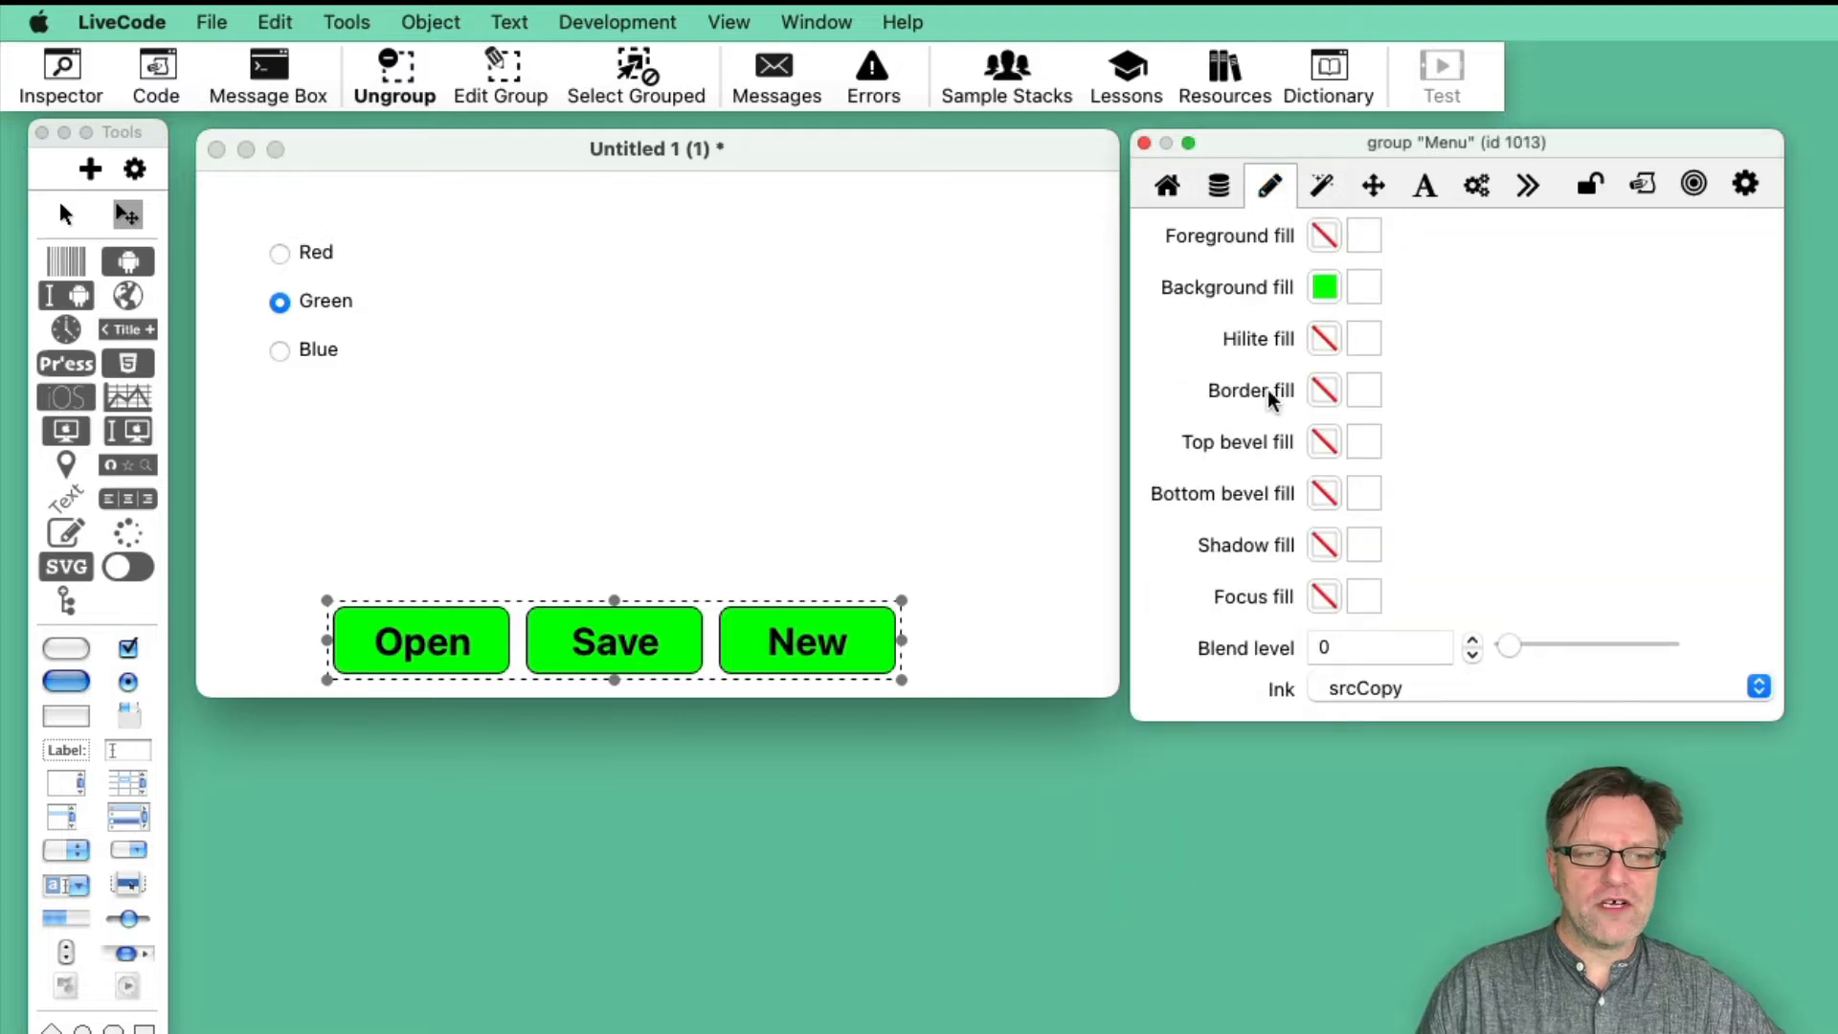
left_click(1322, 287)
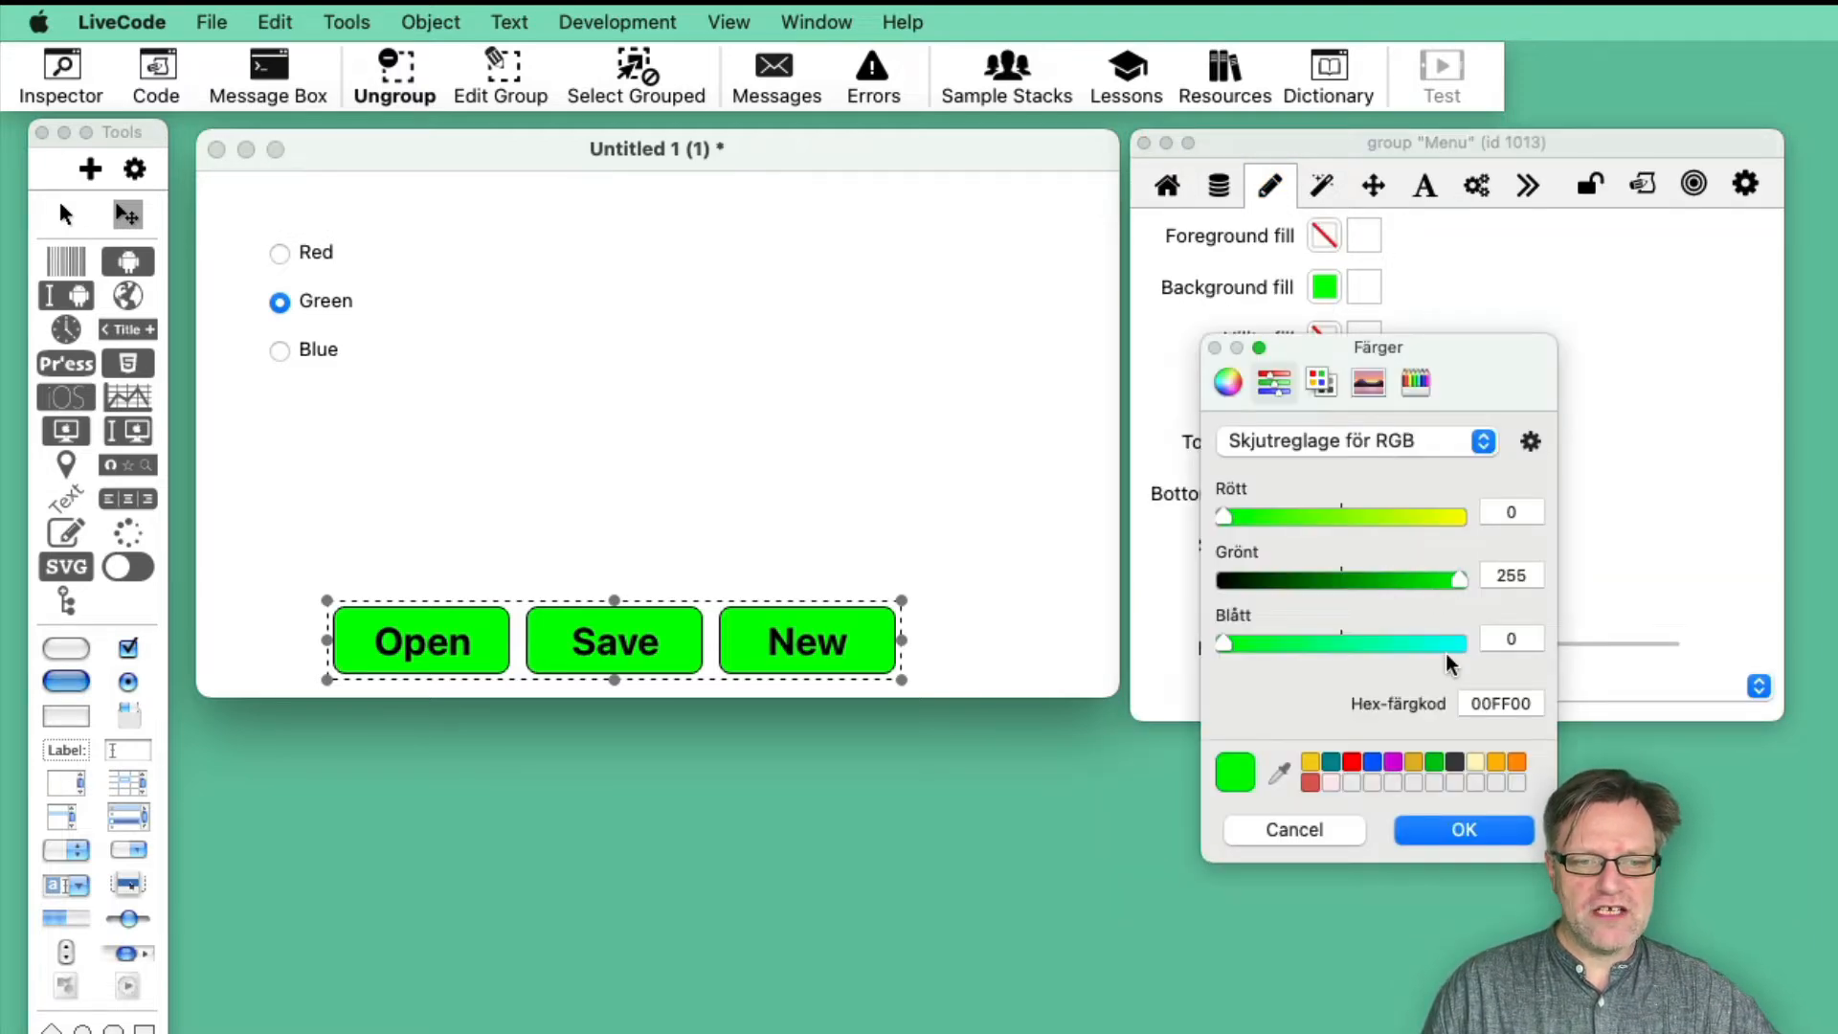
mouse_move(1443, 644)
left_mouse_down()
mouse_move(1421, 640)
mouse_move(1472, 646)
left_mouse_up()
left_click(1463, 829)
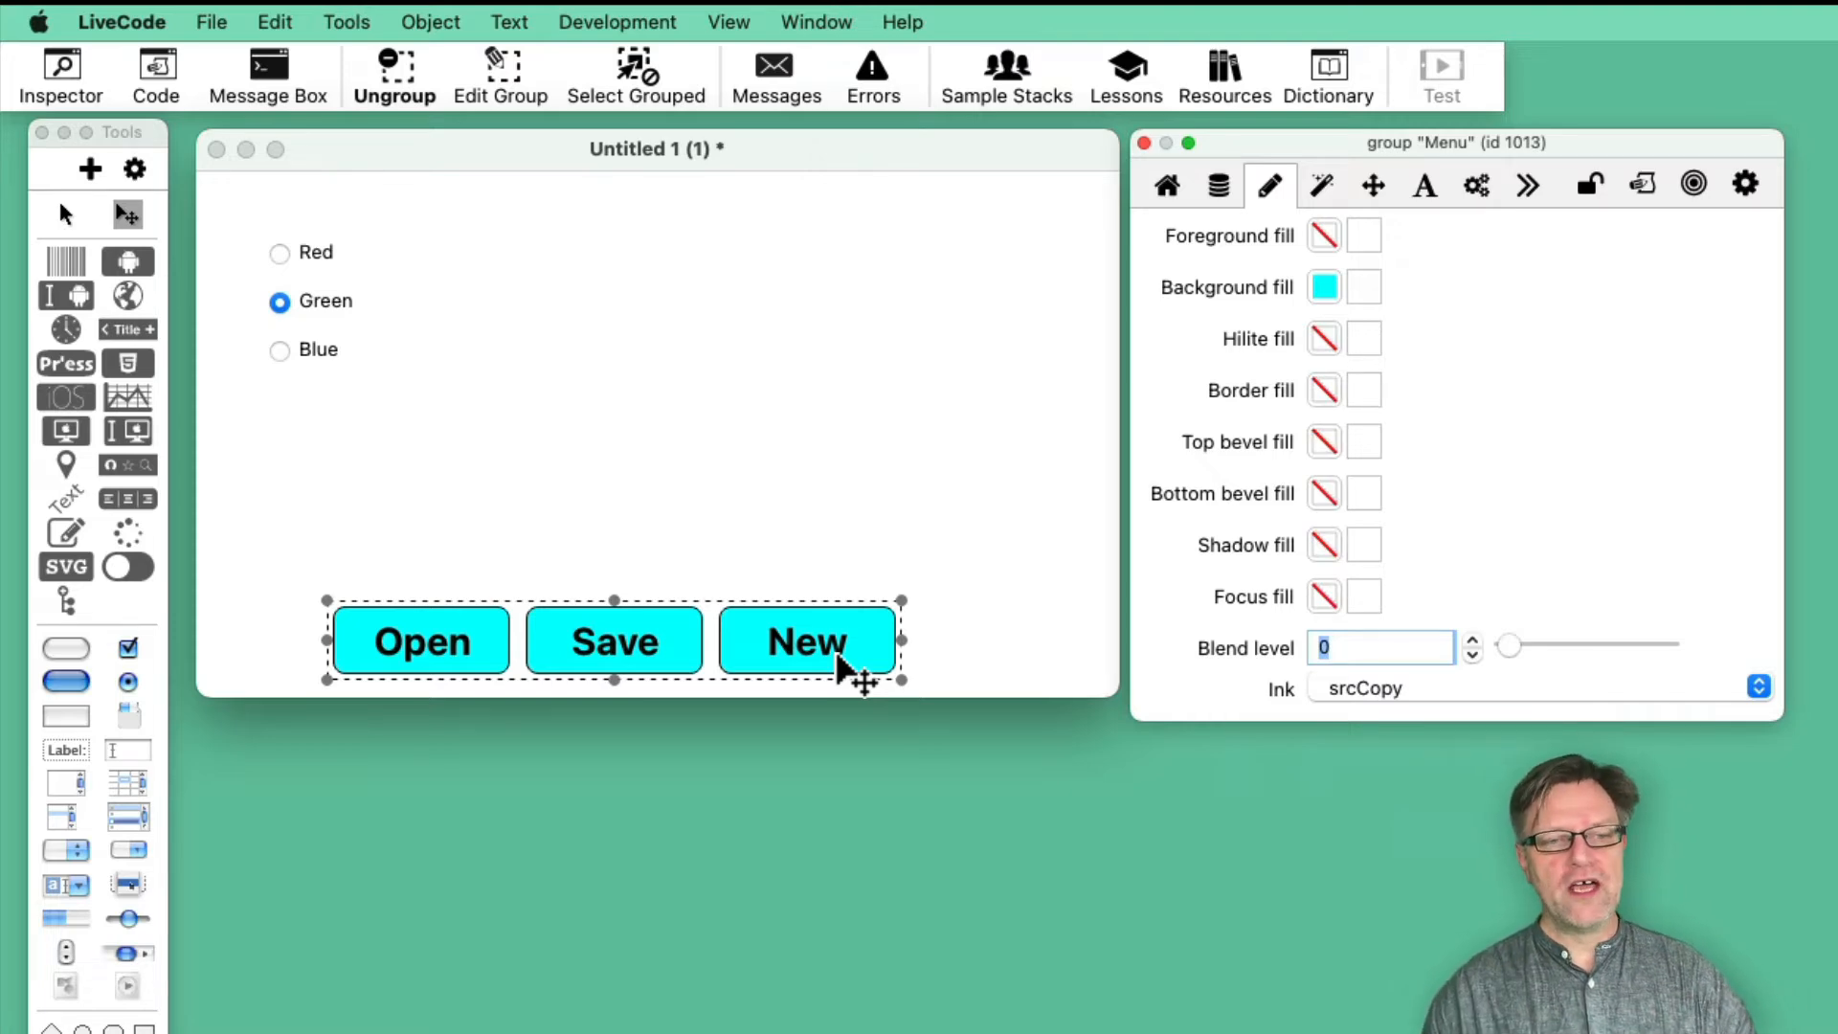
left_click(1424, 185)
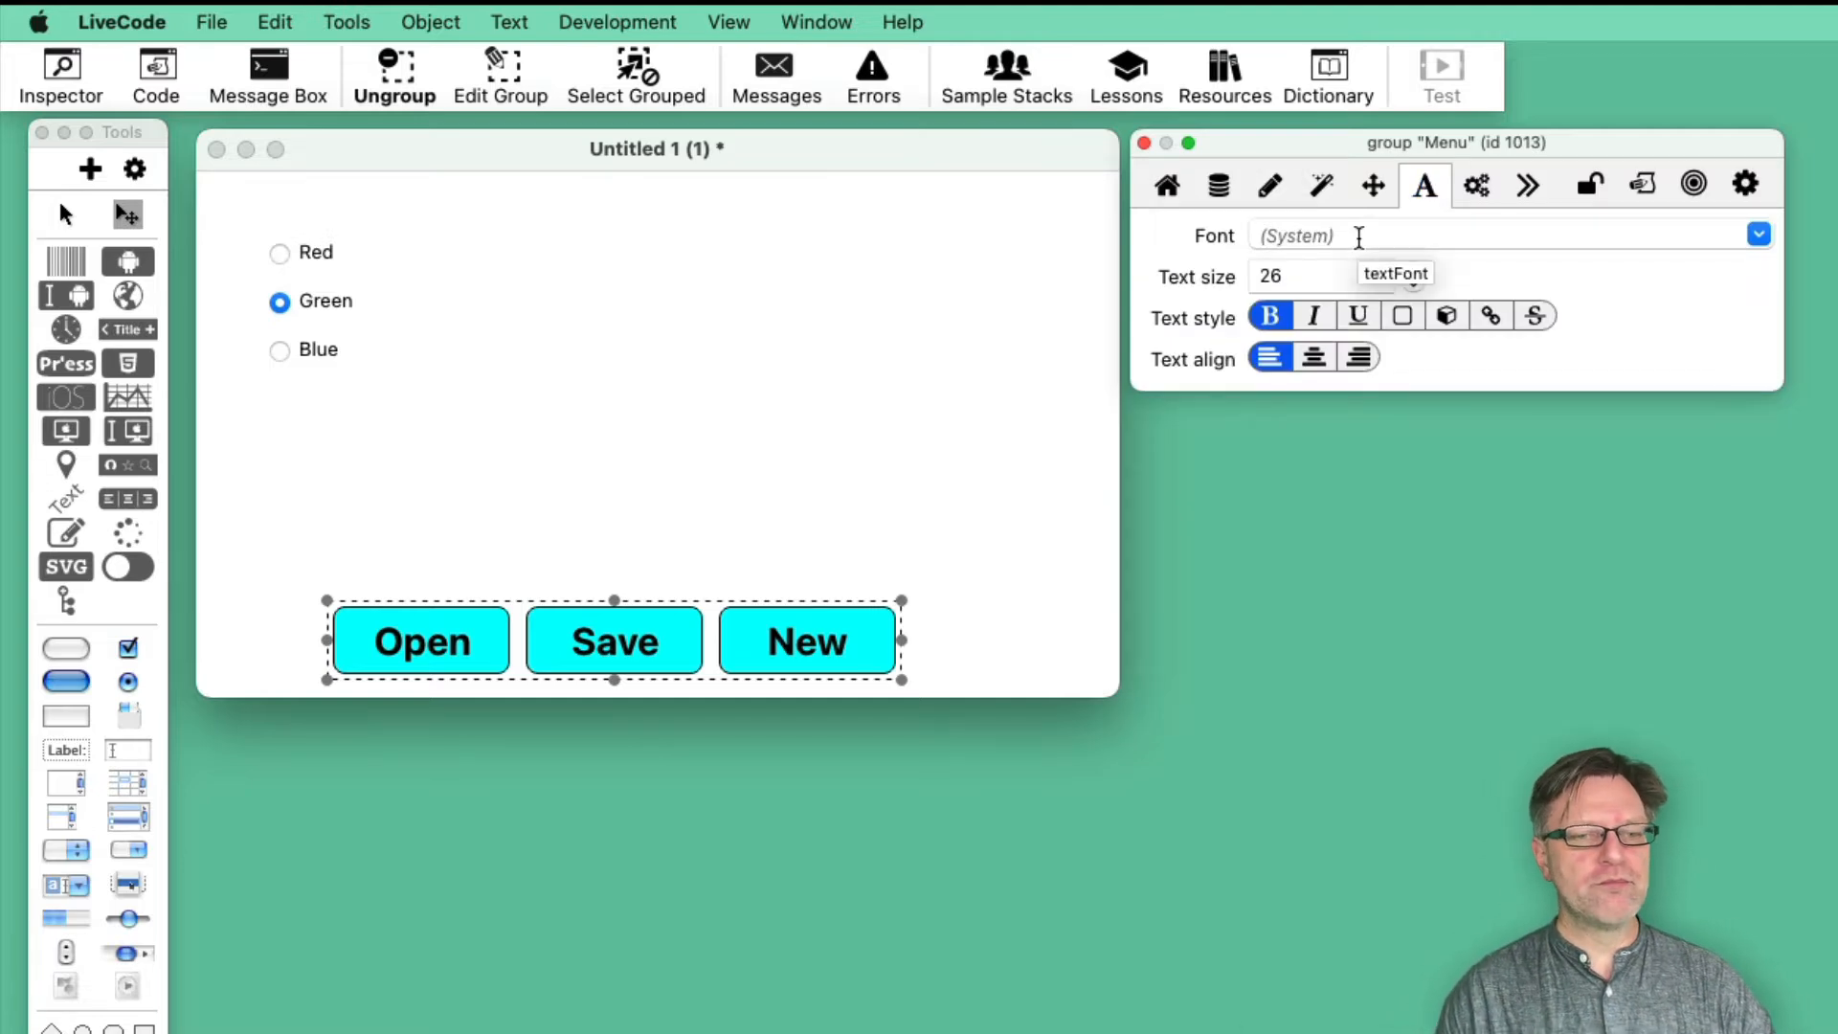
left_click(1170, 190)
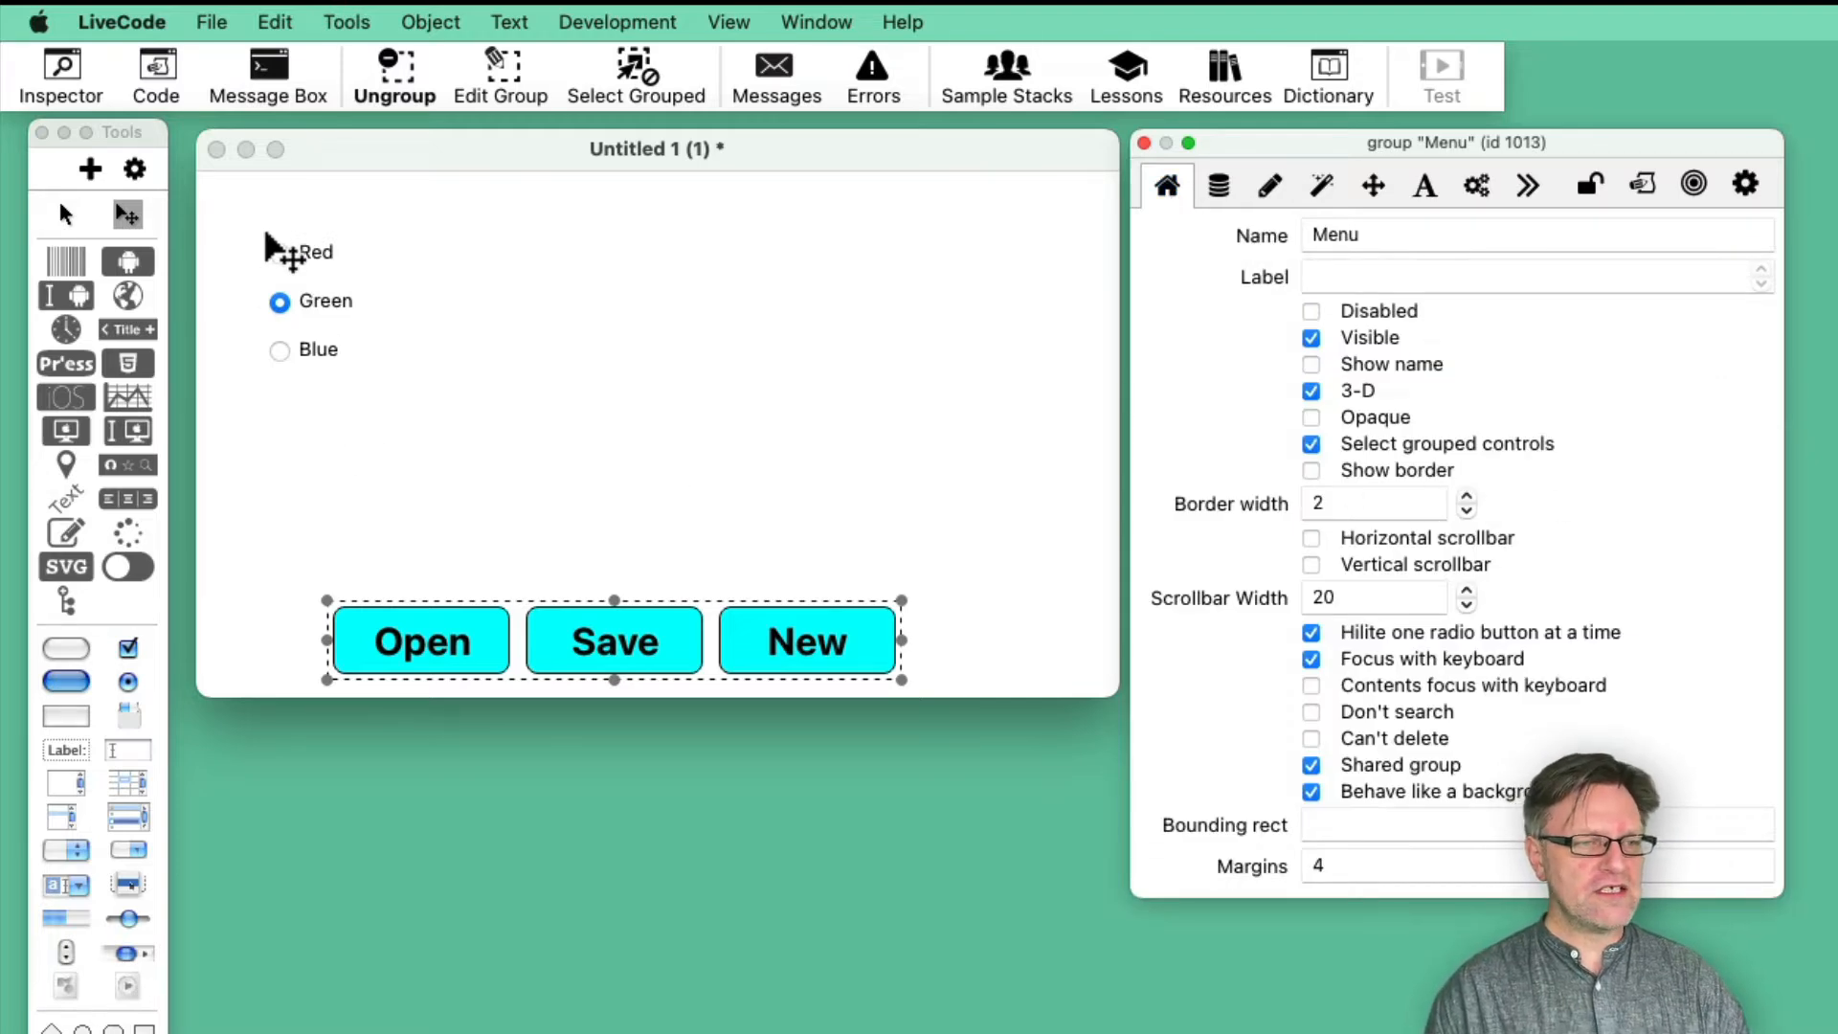
- Test the ungrouped Red and Blue radio buttons in run mode
left_click(66, 214)
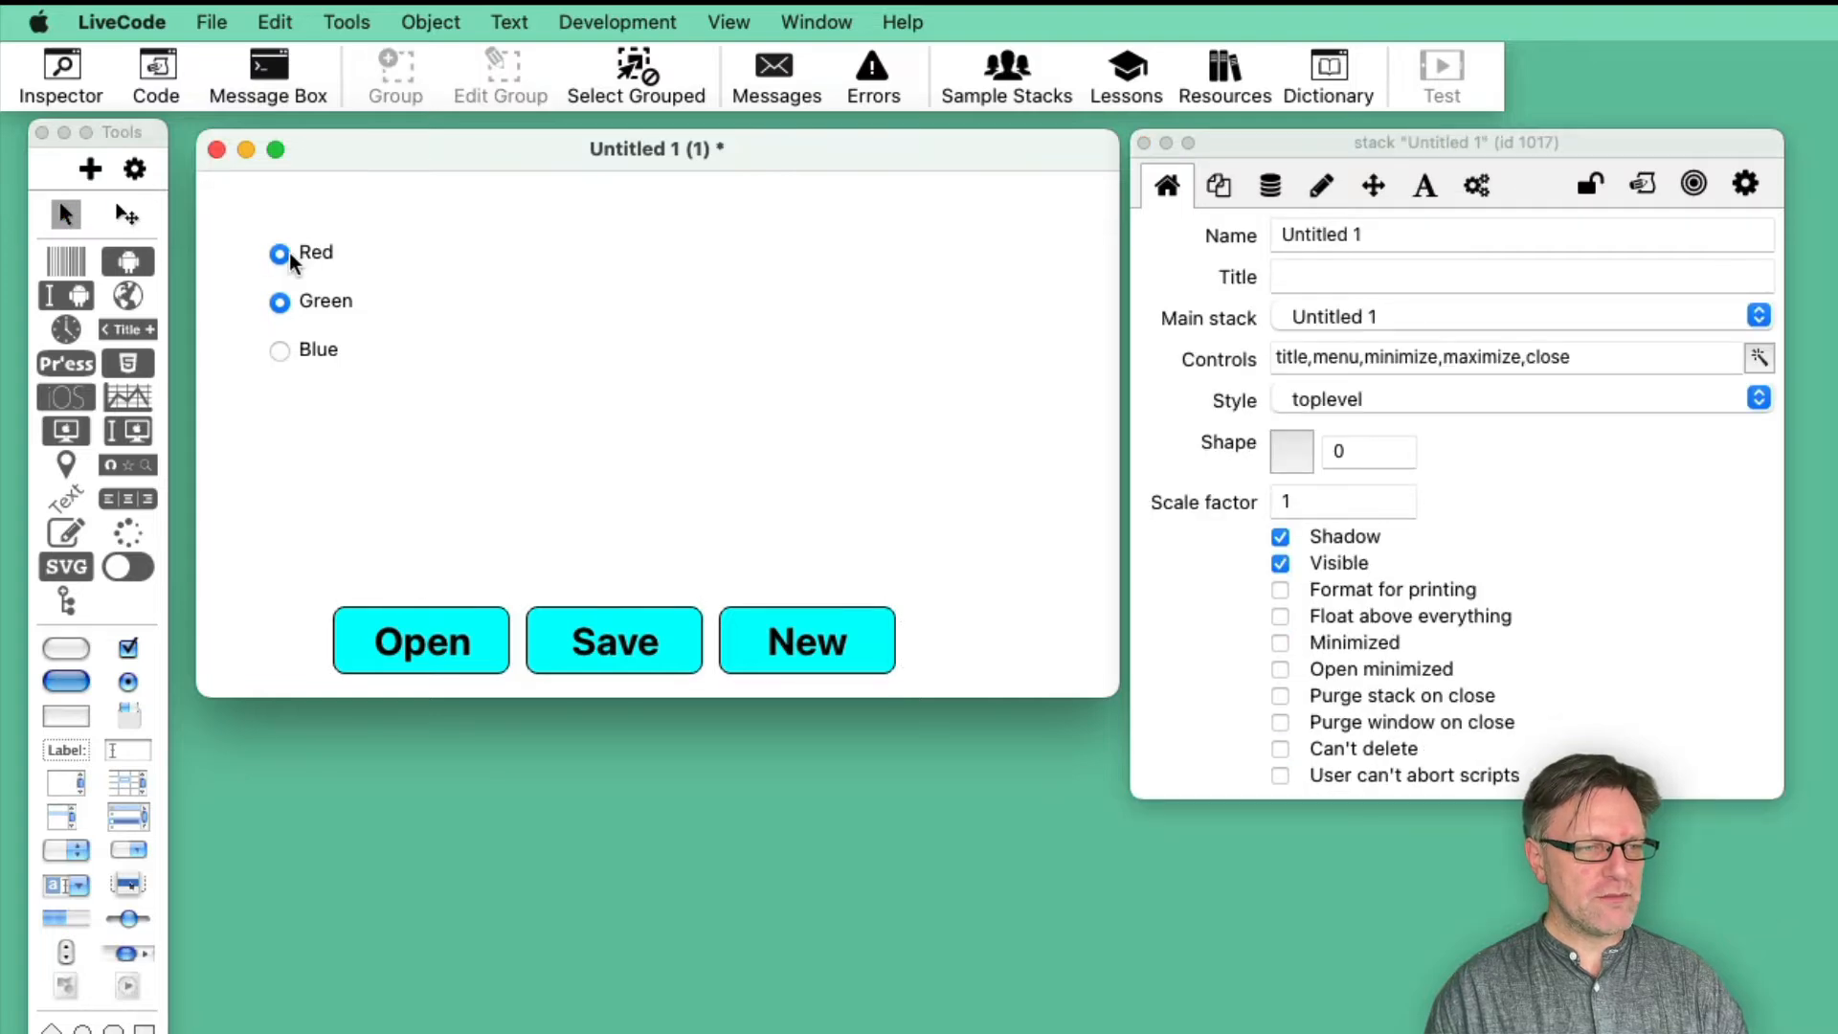
left_click(279, 347)
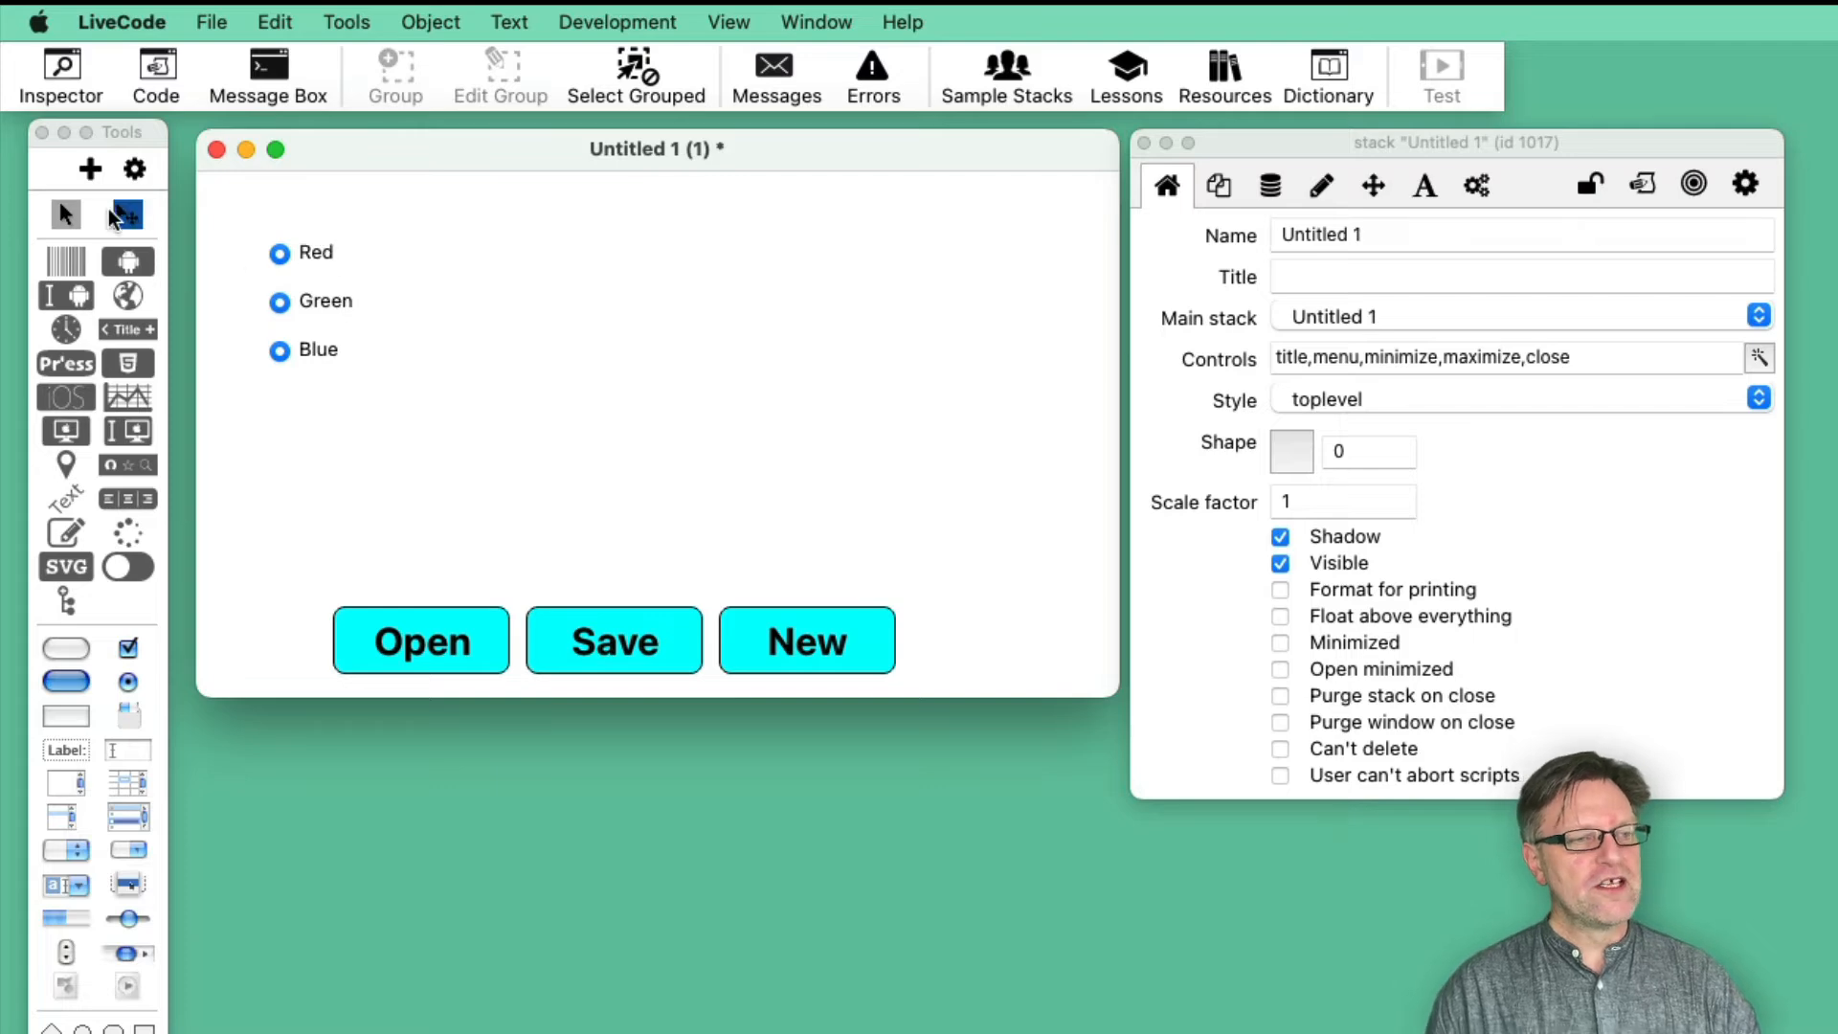
- Group the Red, Green and Blue radio buttons and name the group Radio Buttons
left_click(127, 213)
left_click_drag(232, 213, 330, 395)
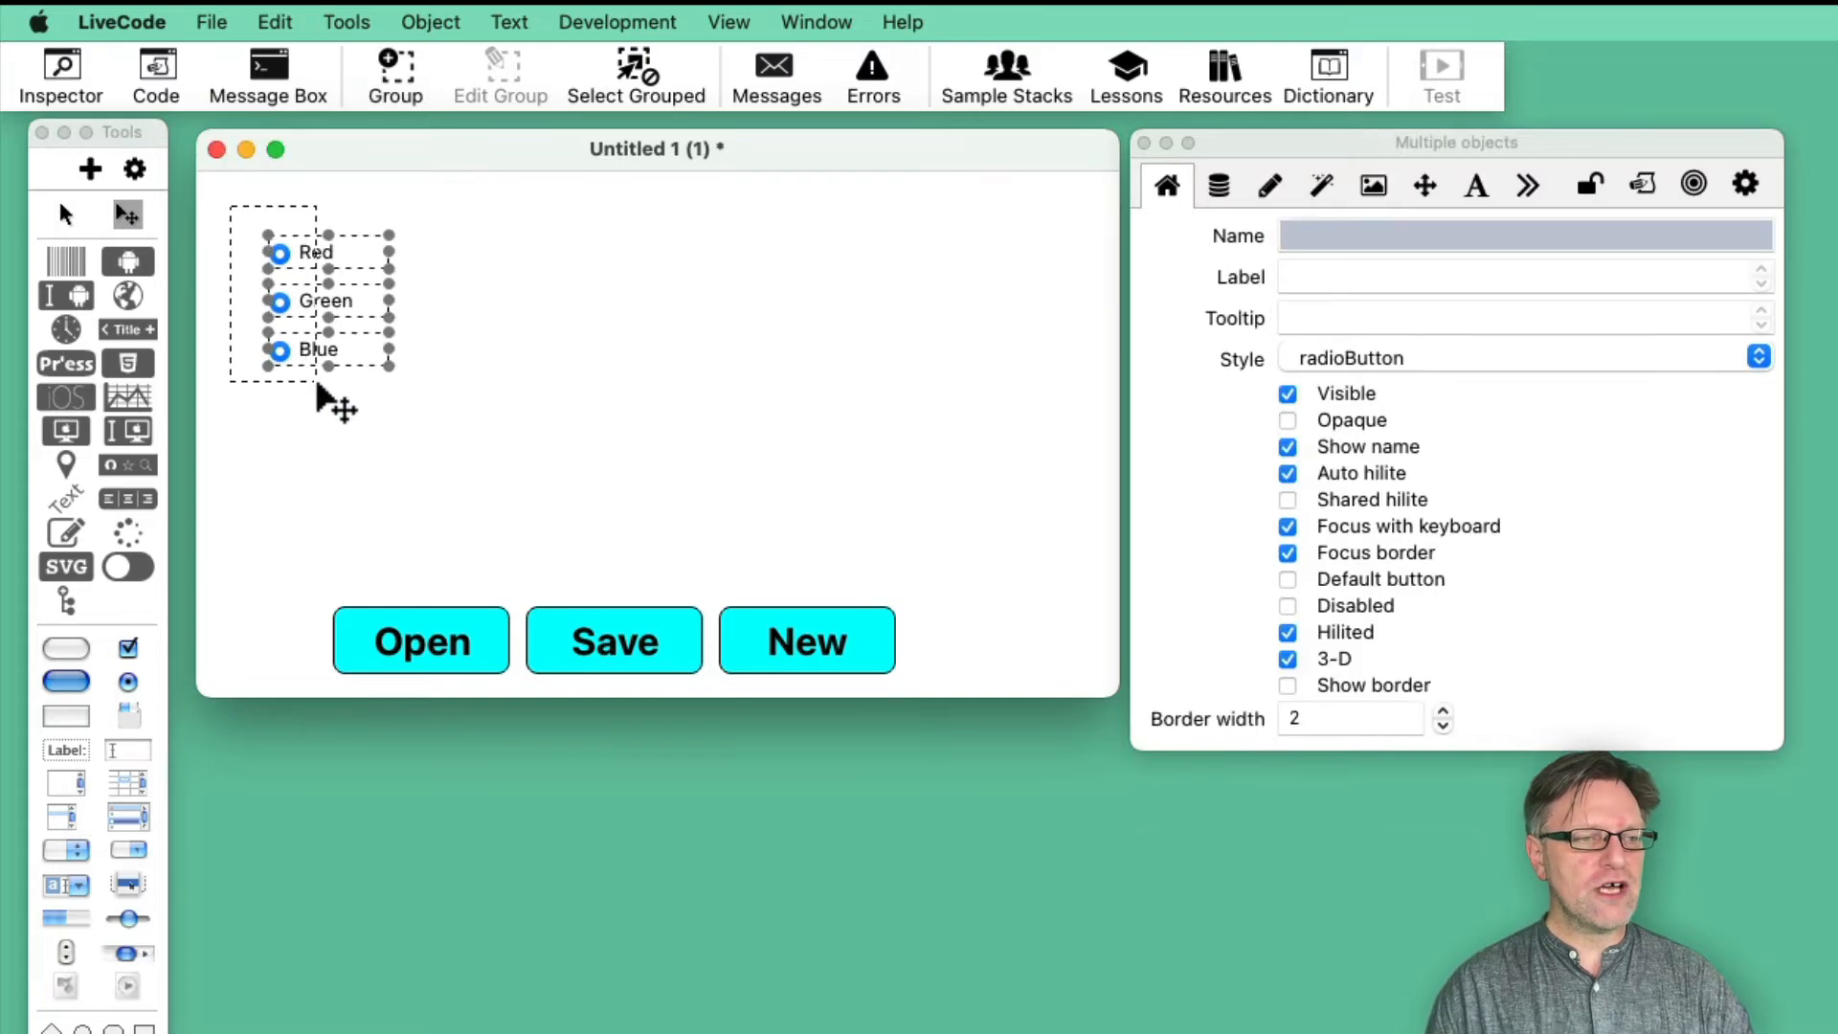
left_click(404, 71)
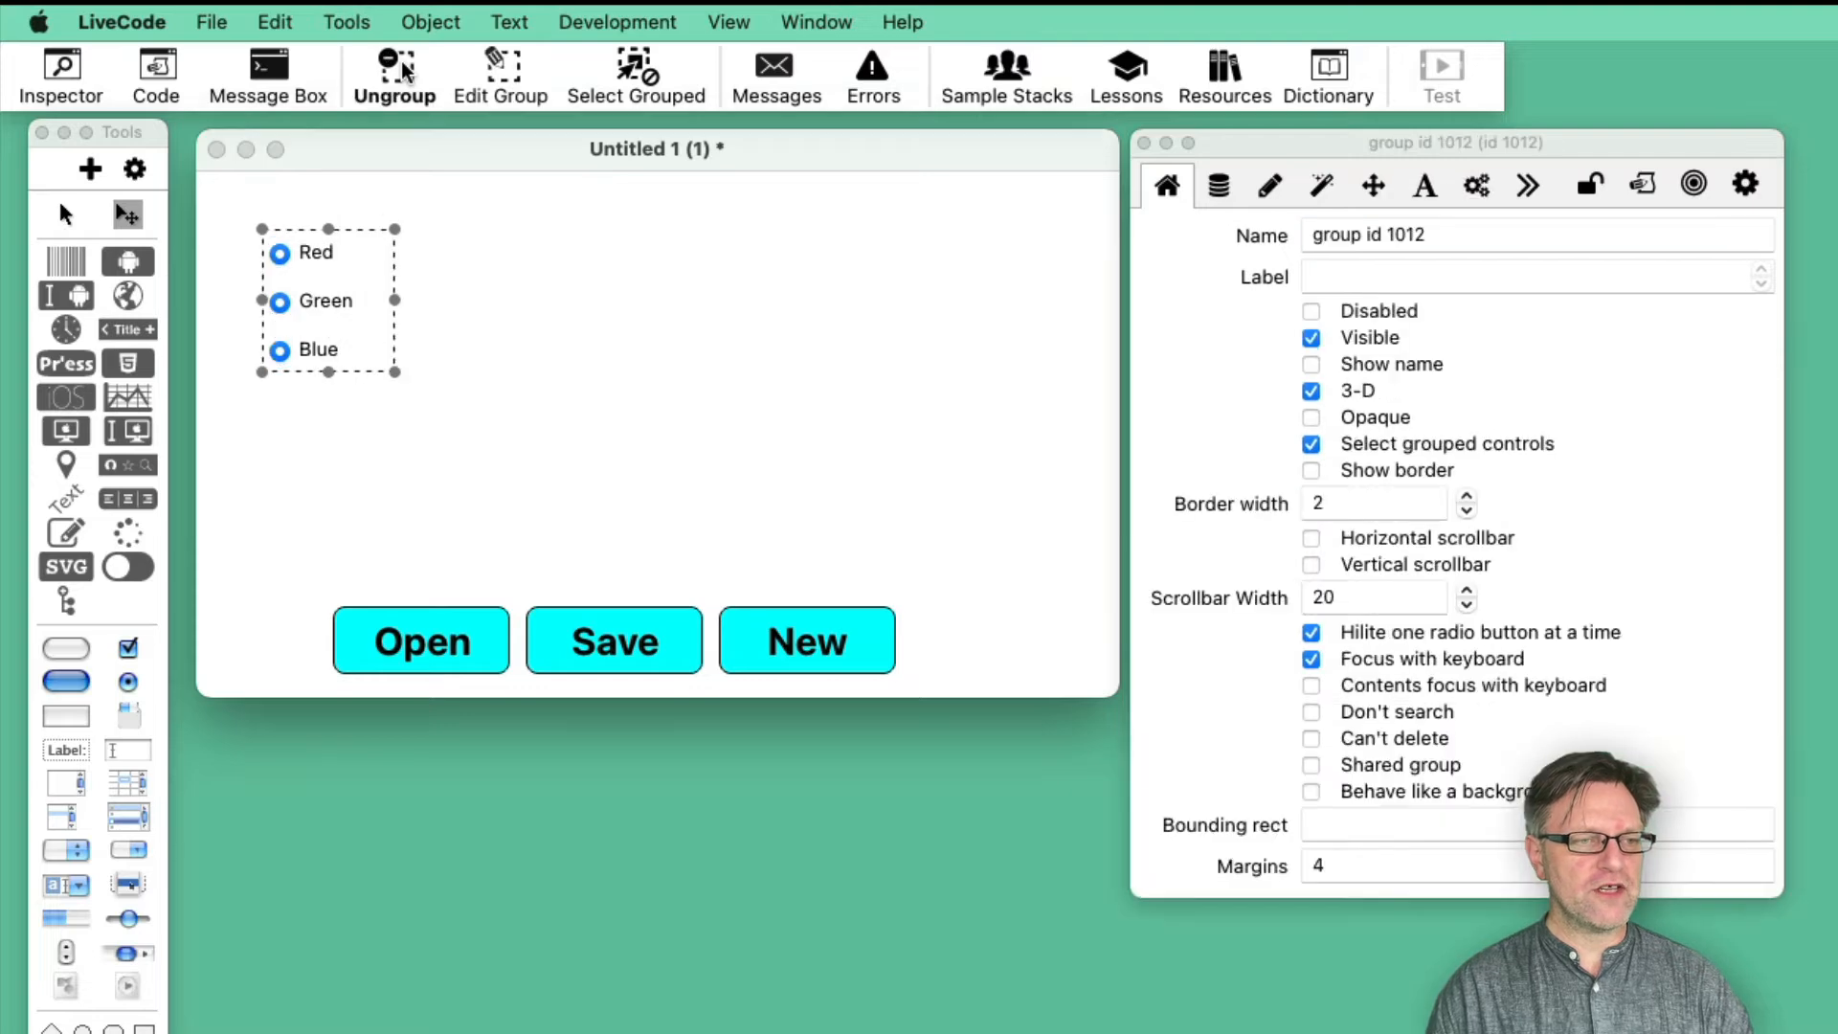
left_click(1426, 245)
type("Radio Buttons")
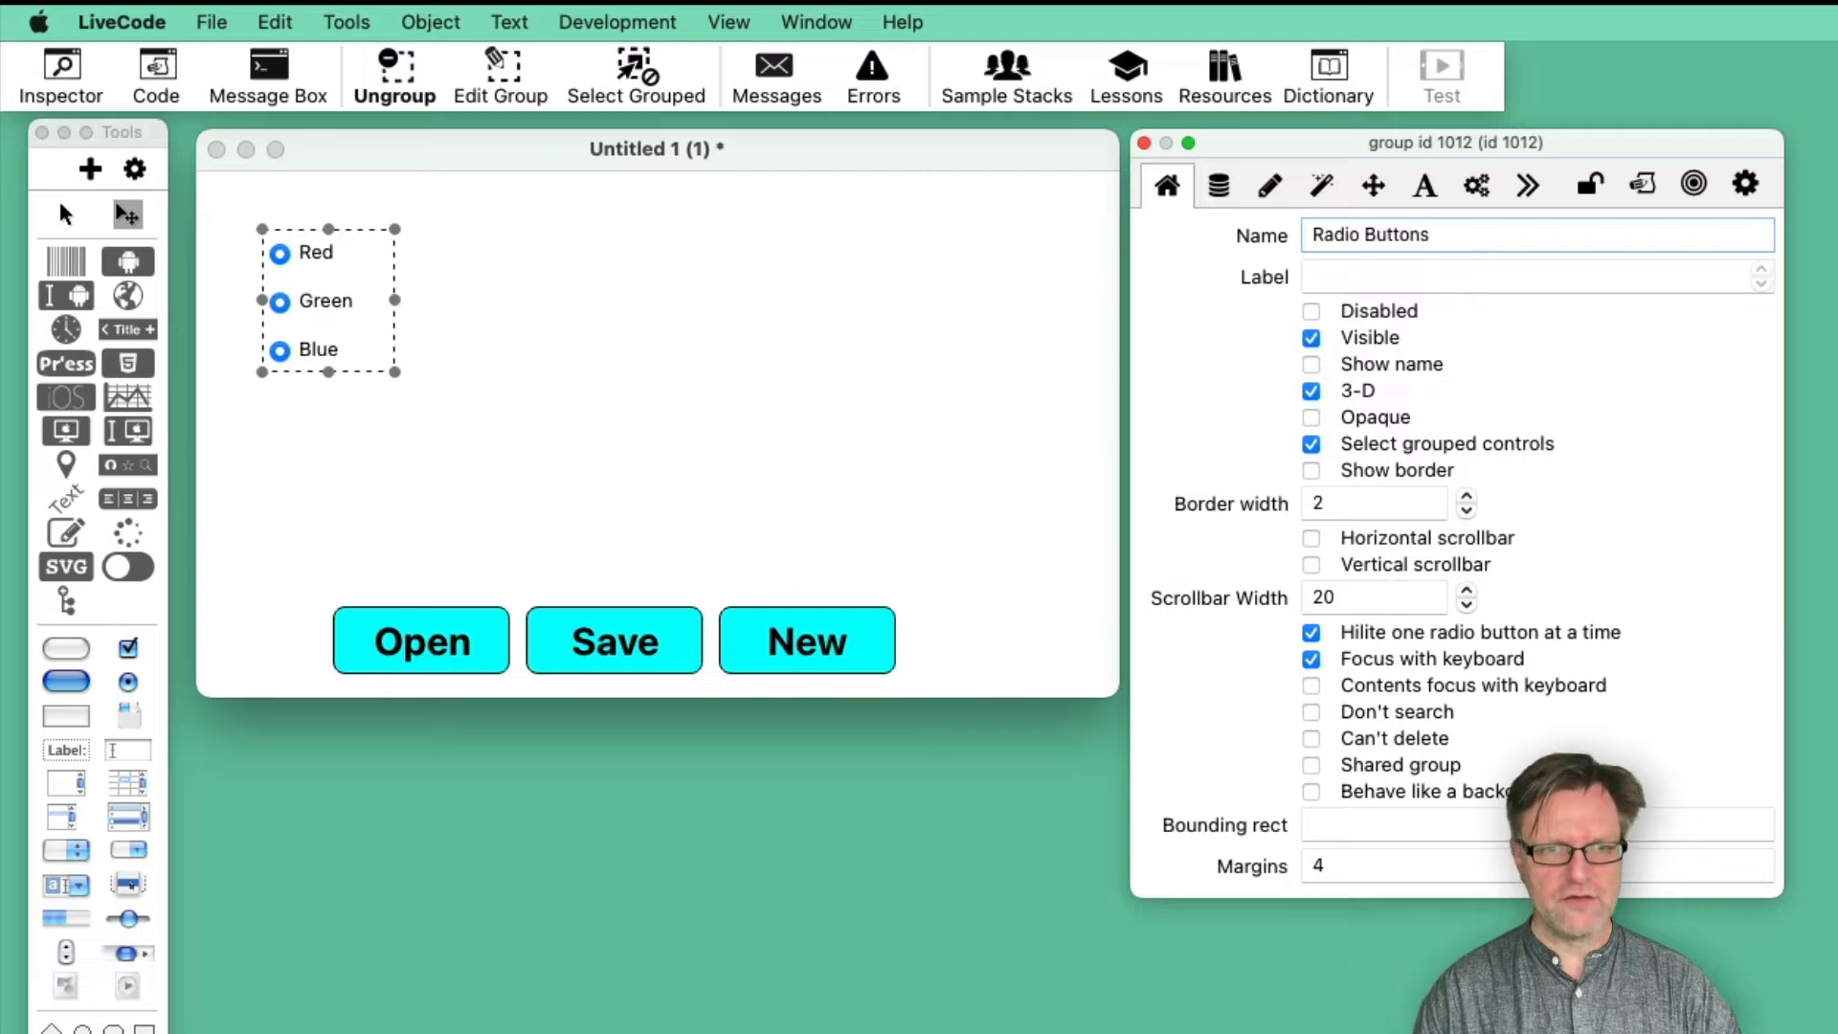
key("Return")
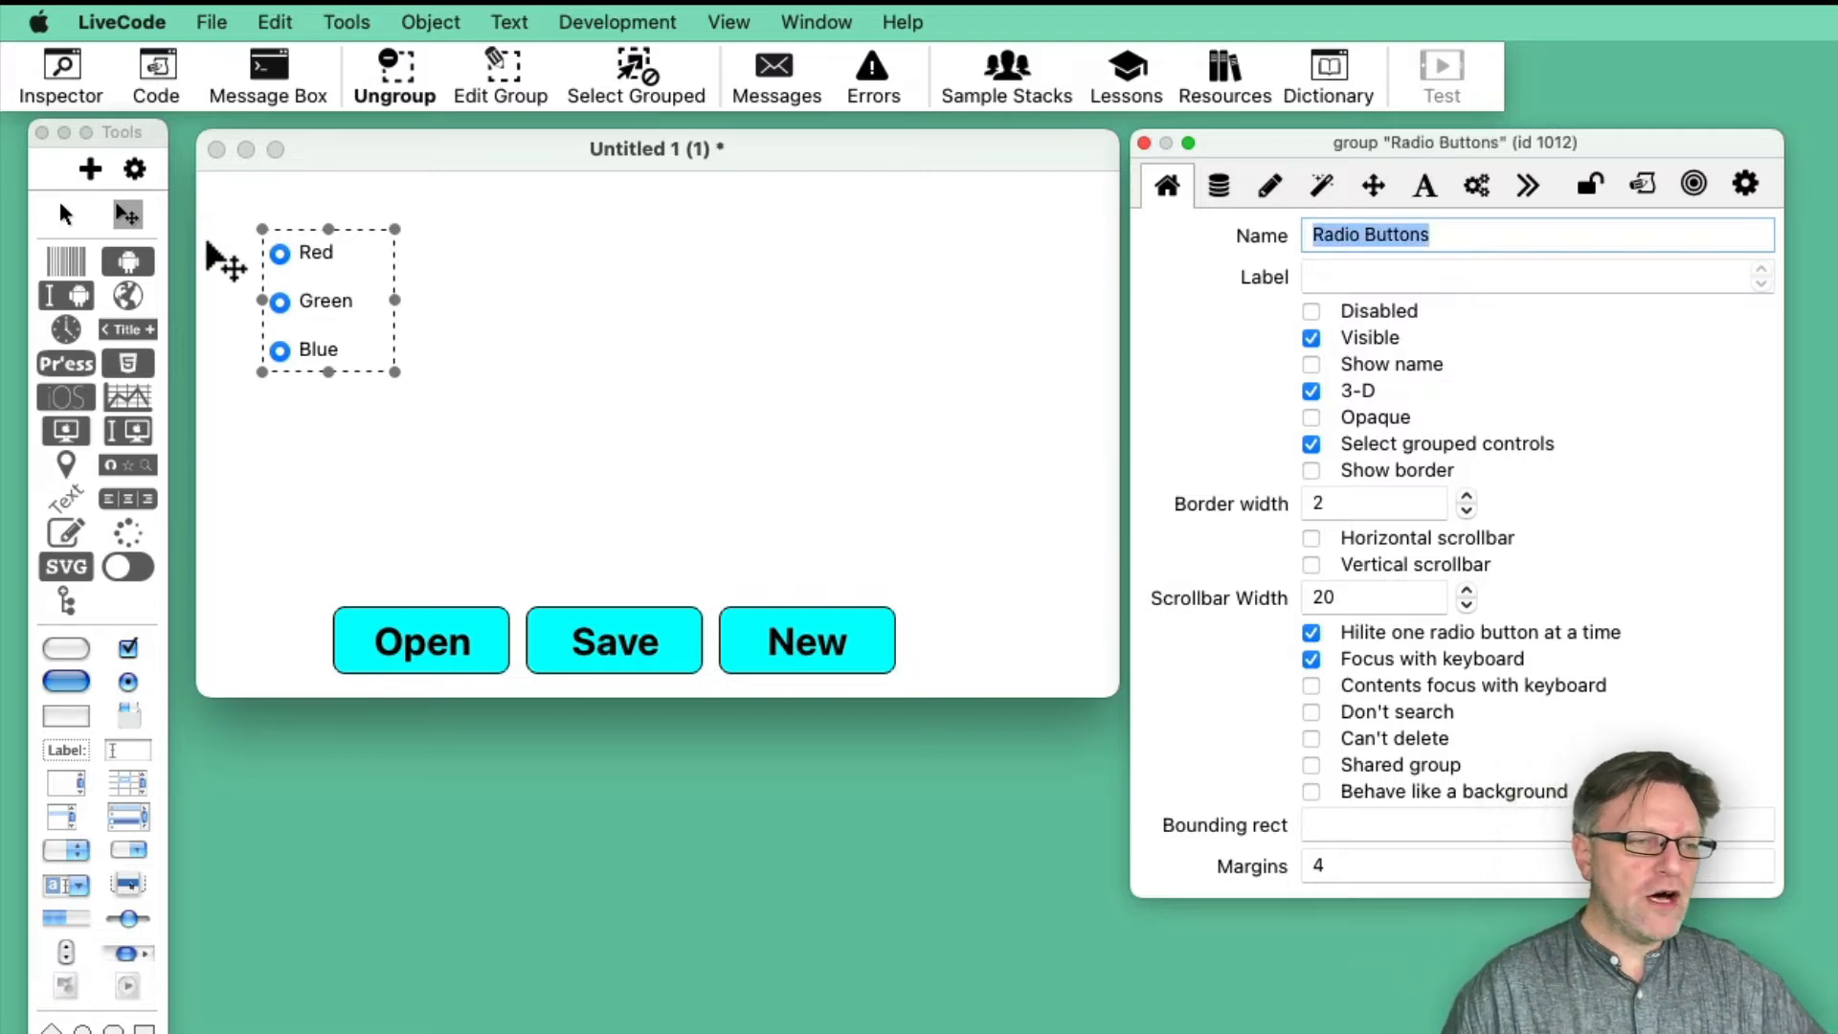
- Test the grouped Red, Green and Blue radio buttons in run mode
left_click(65, 215)
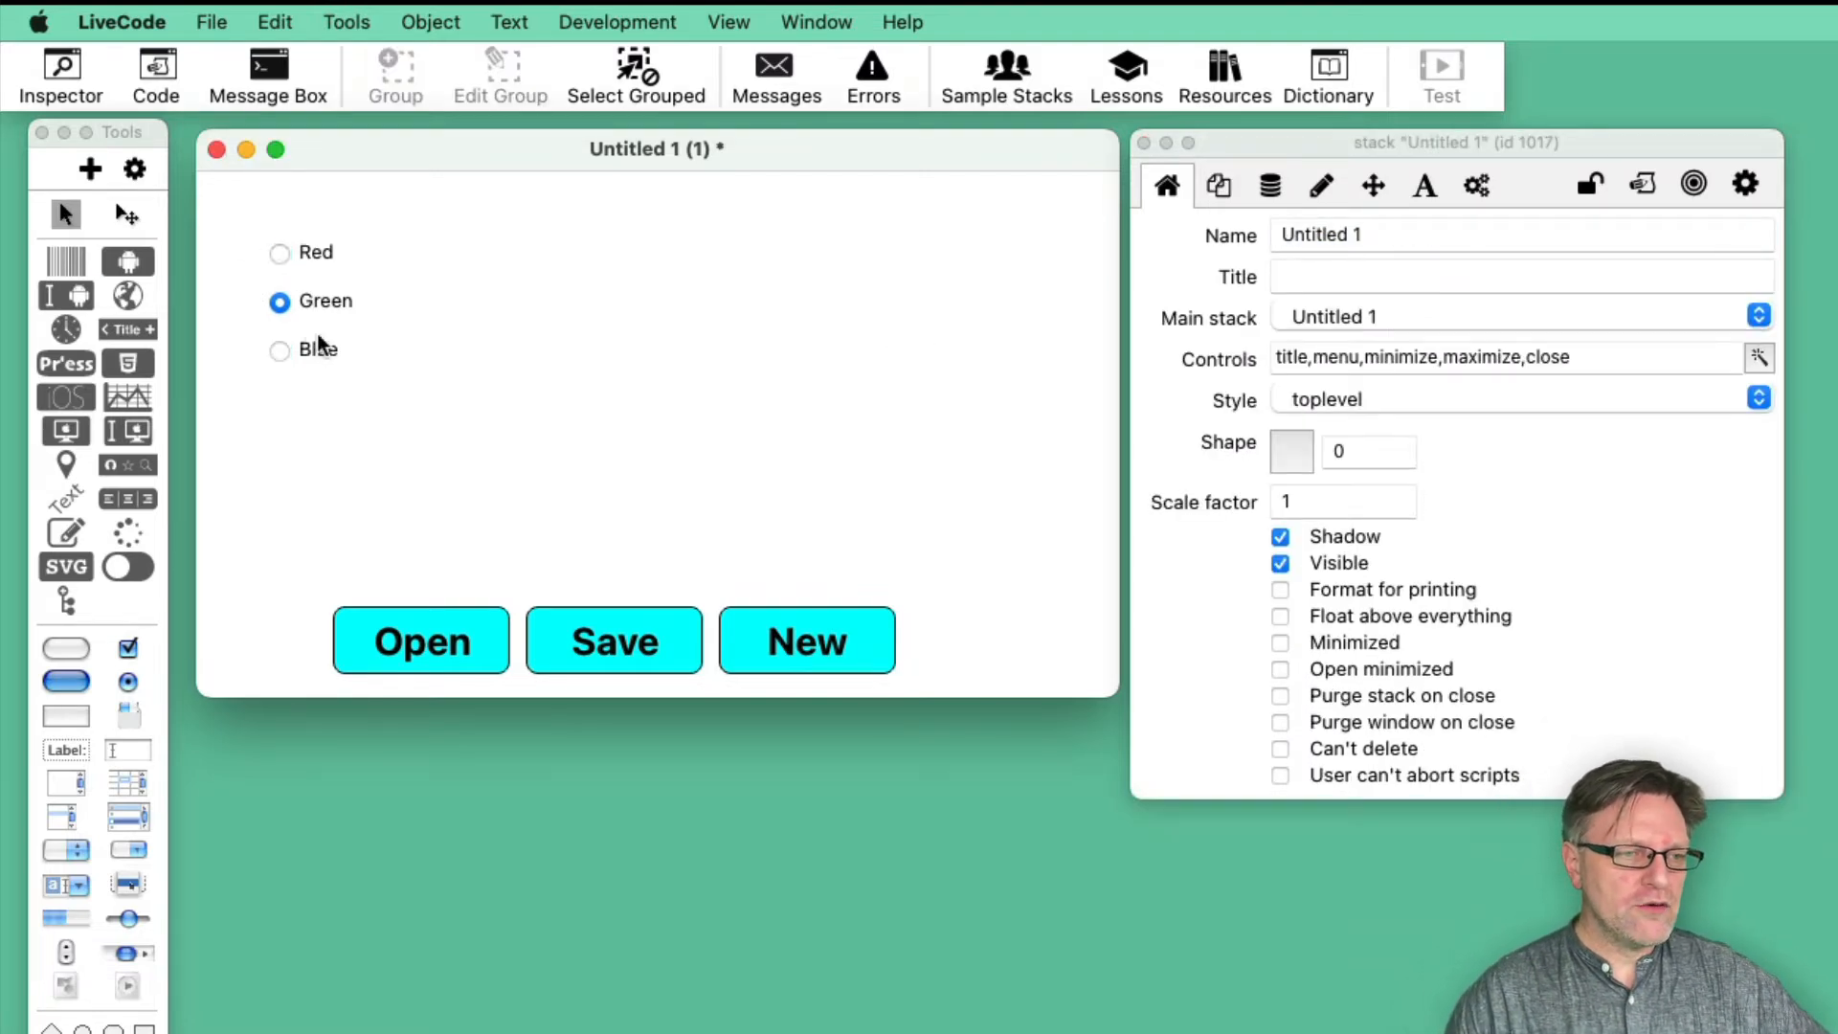
left_click(319, 261)
left_click(340, 301)
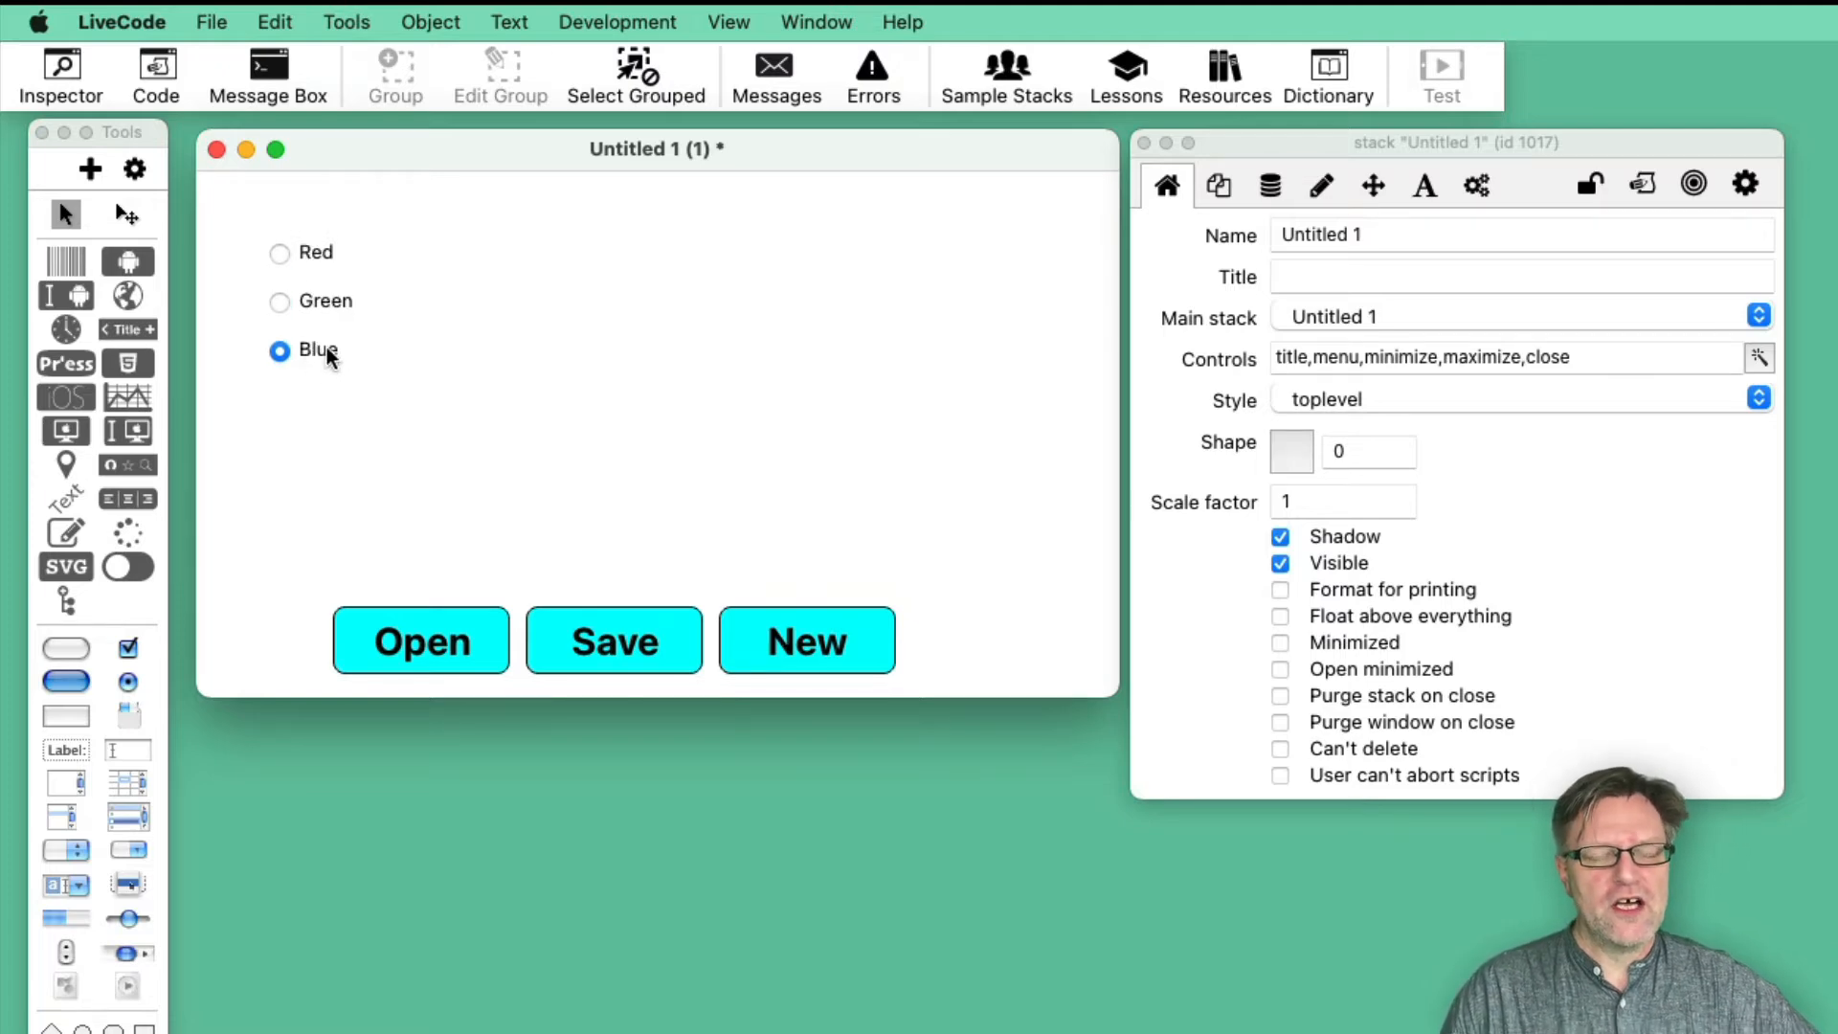
- Send the Radio Buttons group to the back of the card's layer order in edit mode
key("super+0")
left_click(340, 304)
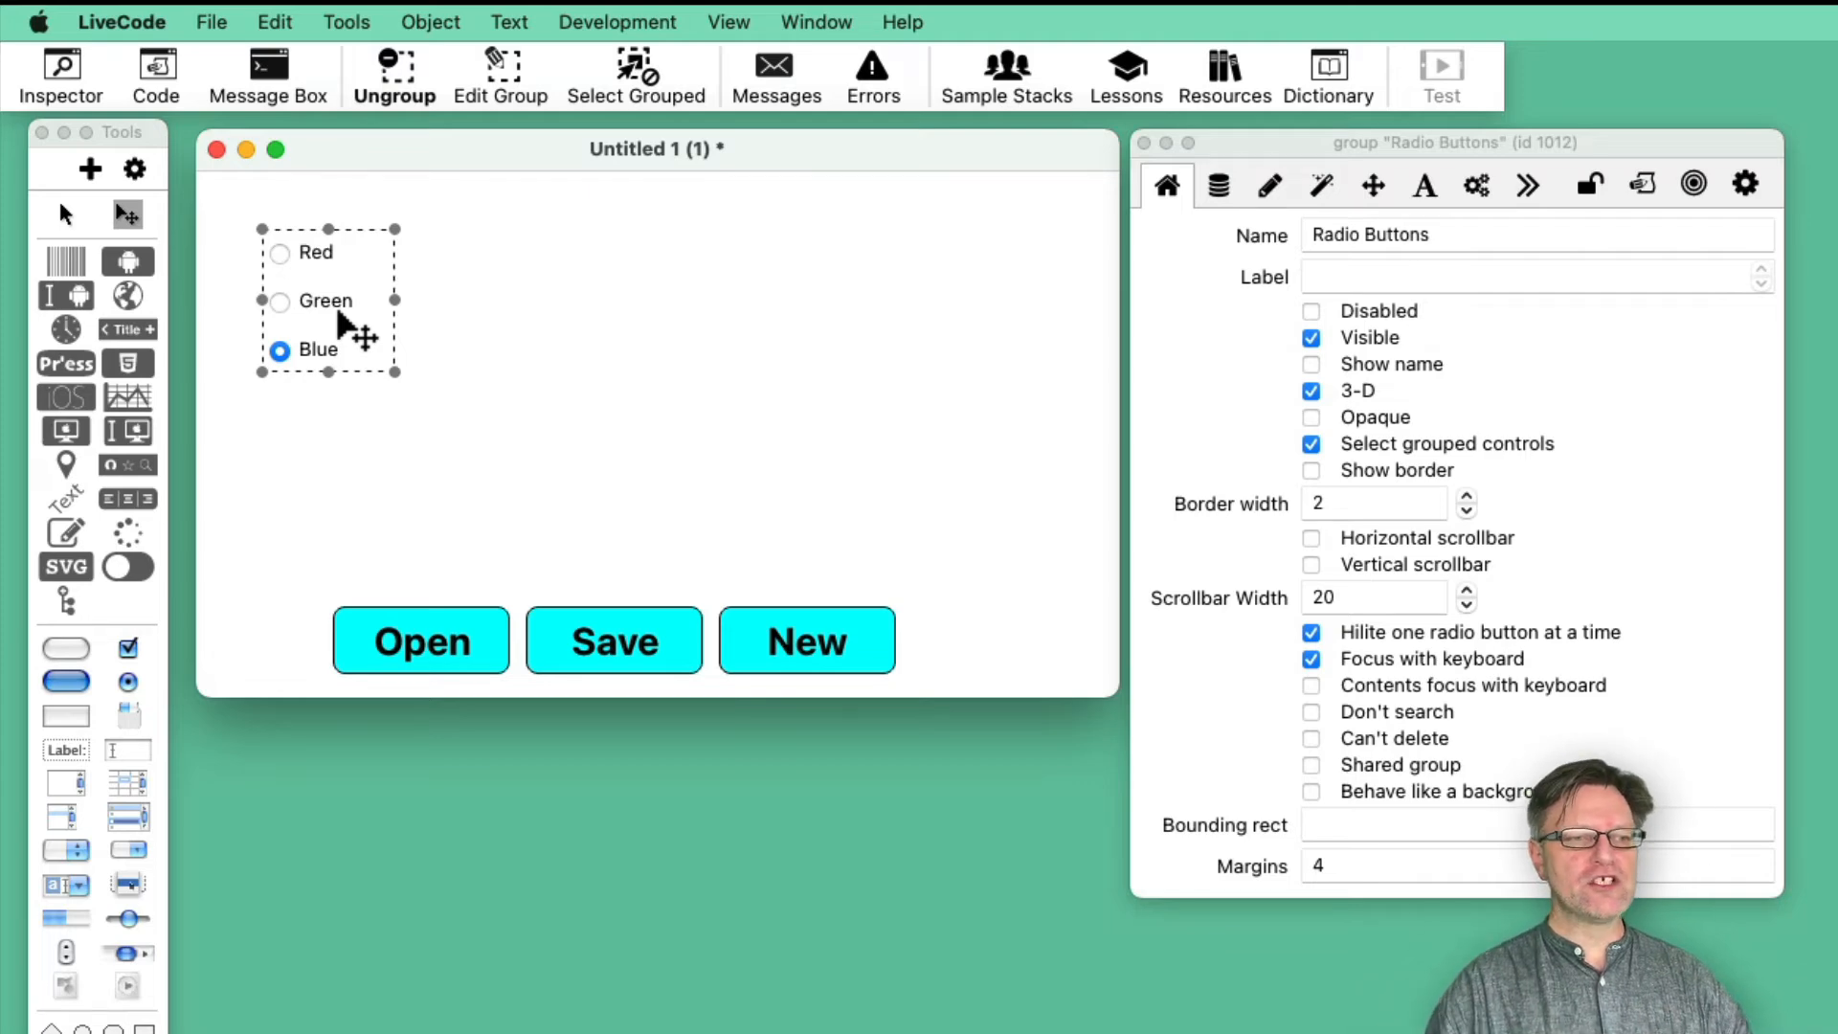
left_click(426, 22)
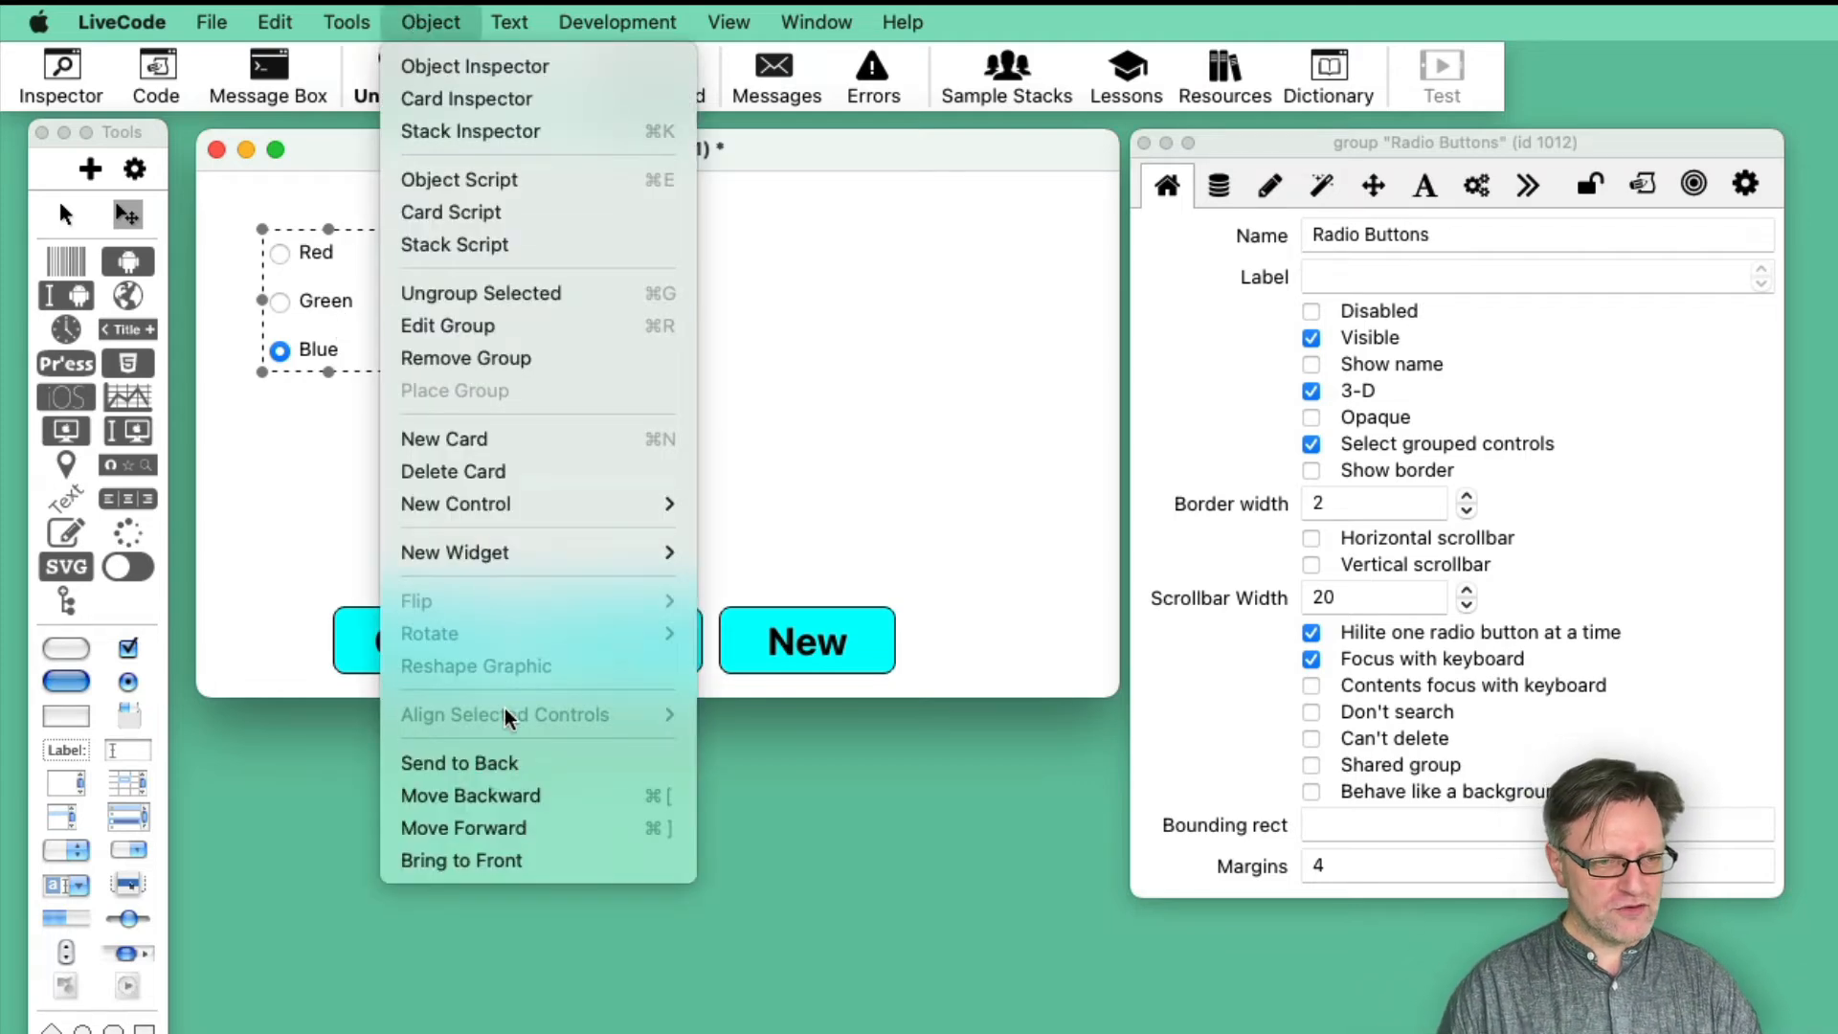
left_click(490, 762)
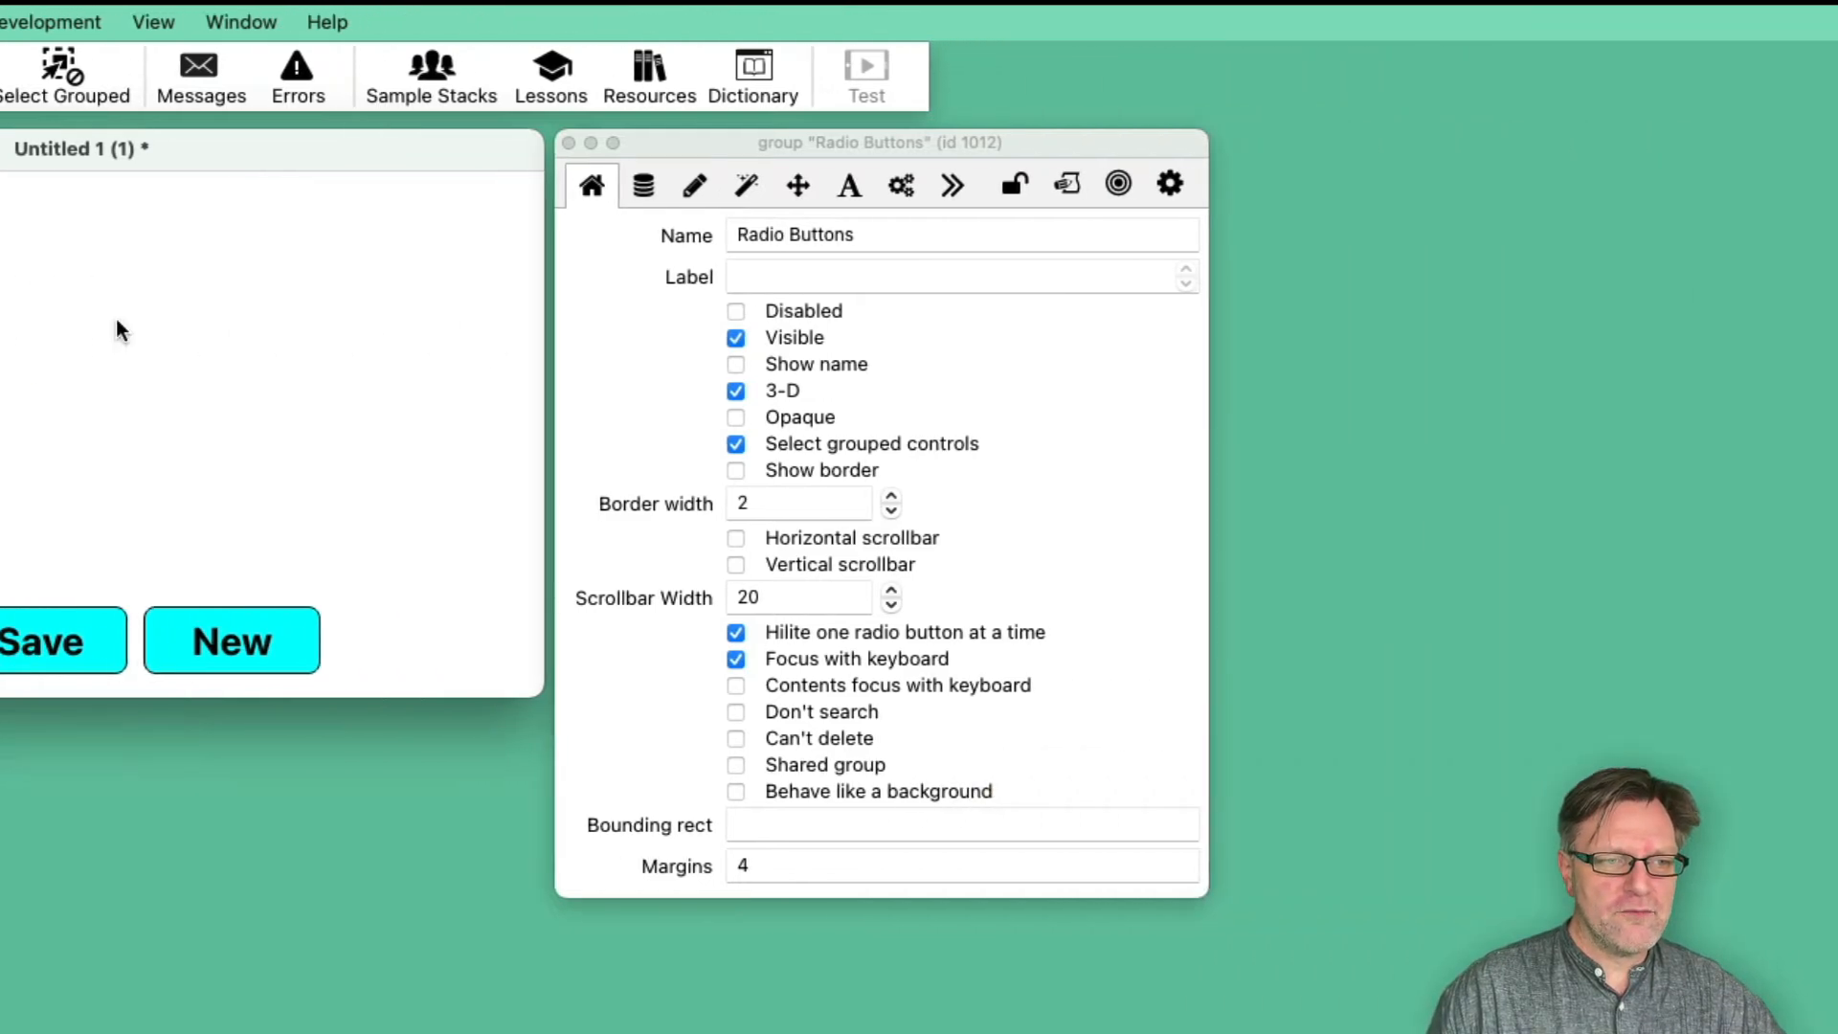
- Open the properties of the hidden Quit Question group from the stack's list of objects
left_click(692, 328)
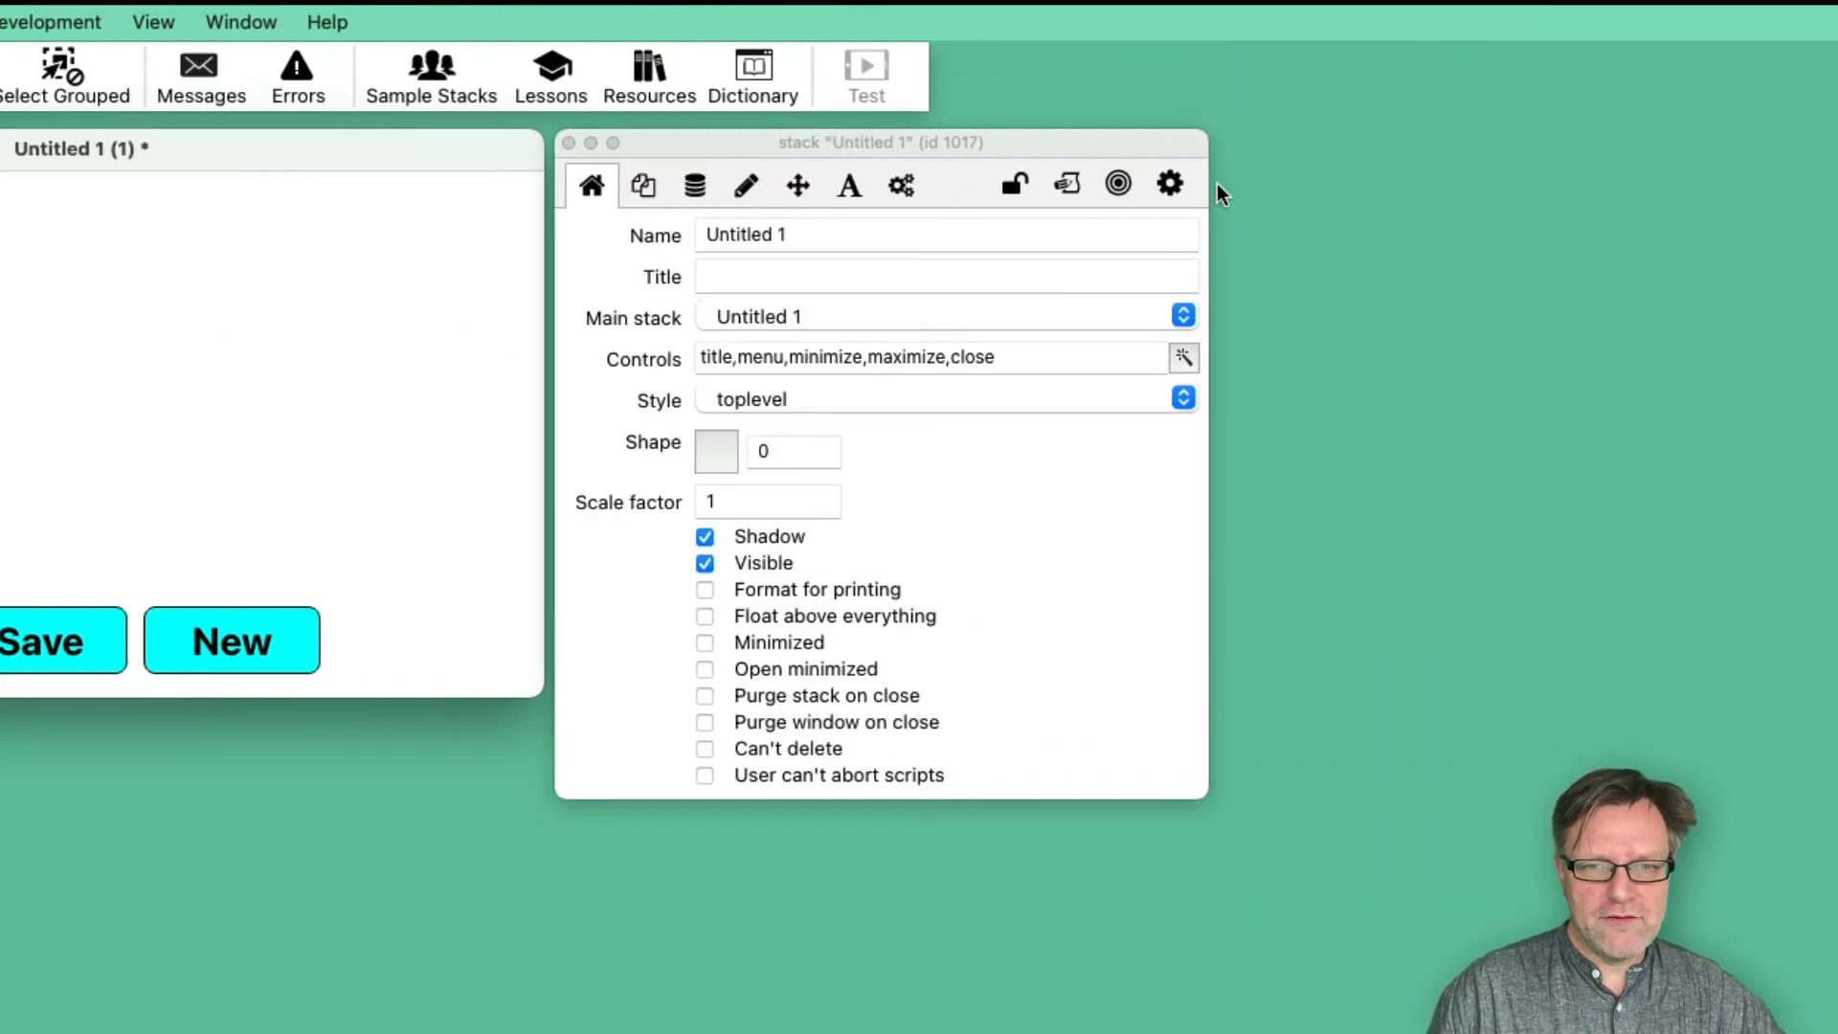
left_click(1170, 183)
left_click(1117, 187)
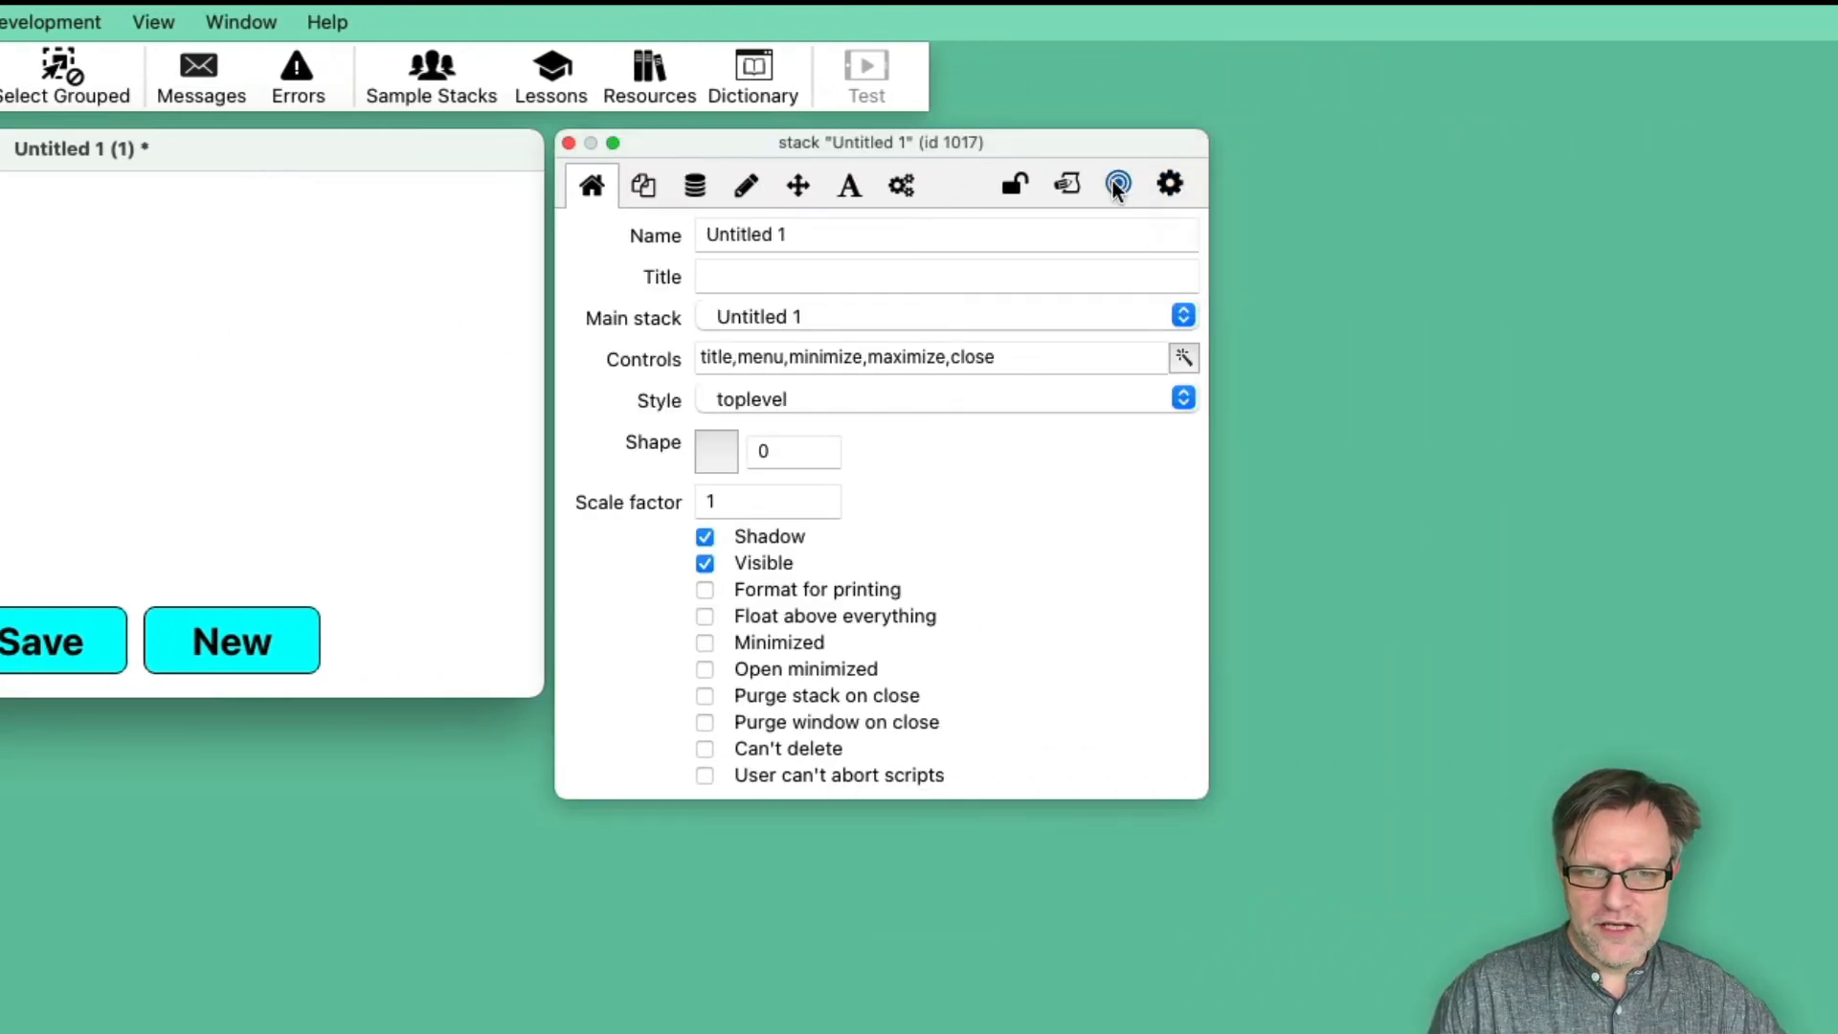
left_click(1117, 187)
mouse_move(1184, 200)
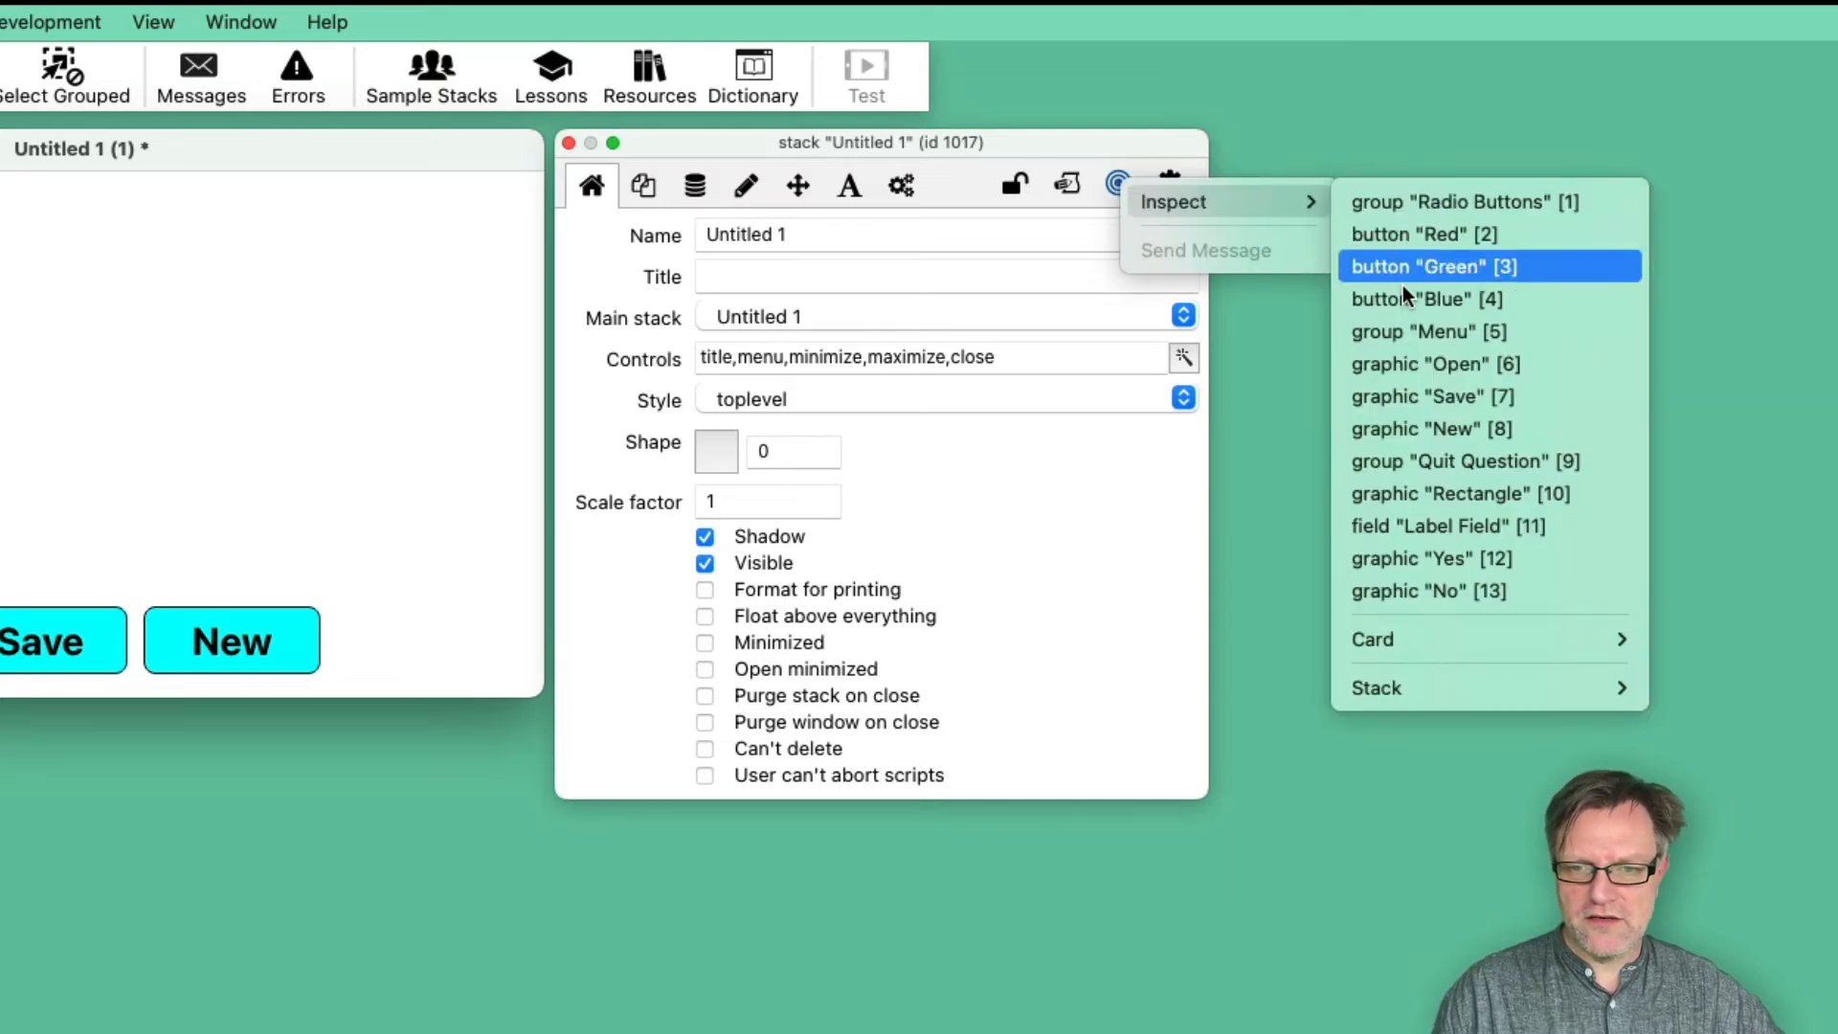
left_click(1430, 467)
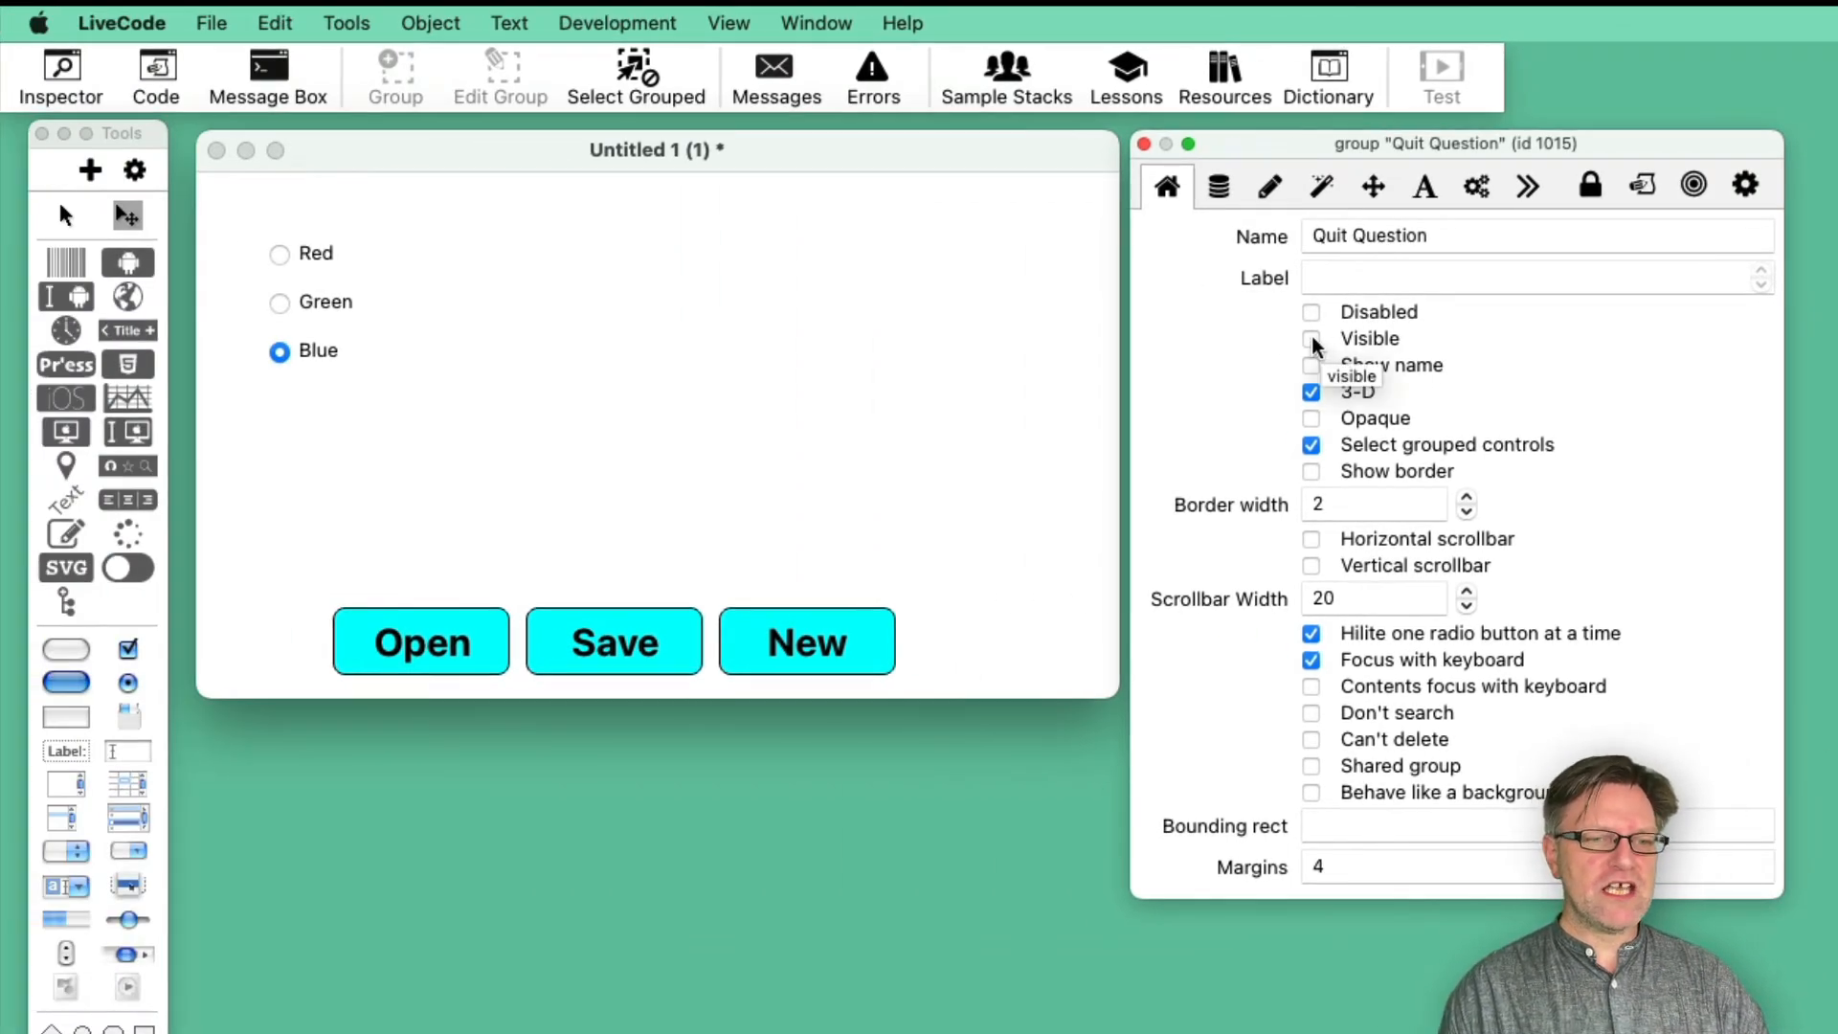
- Toggle the Quit Question group's visibility on and off to preview its overlay, leaving it hidden
left_click(1311, 340)
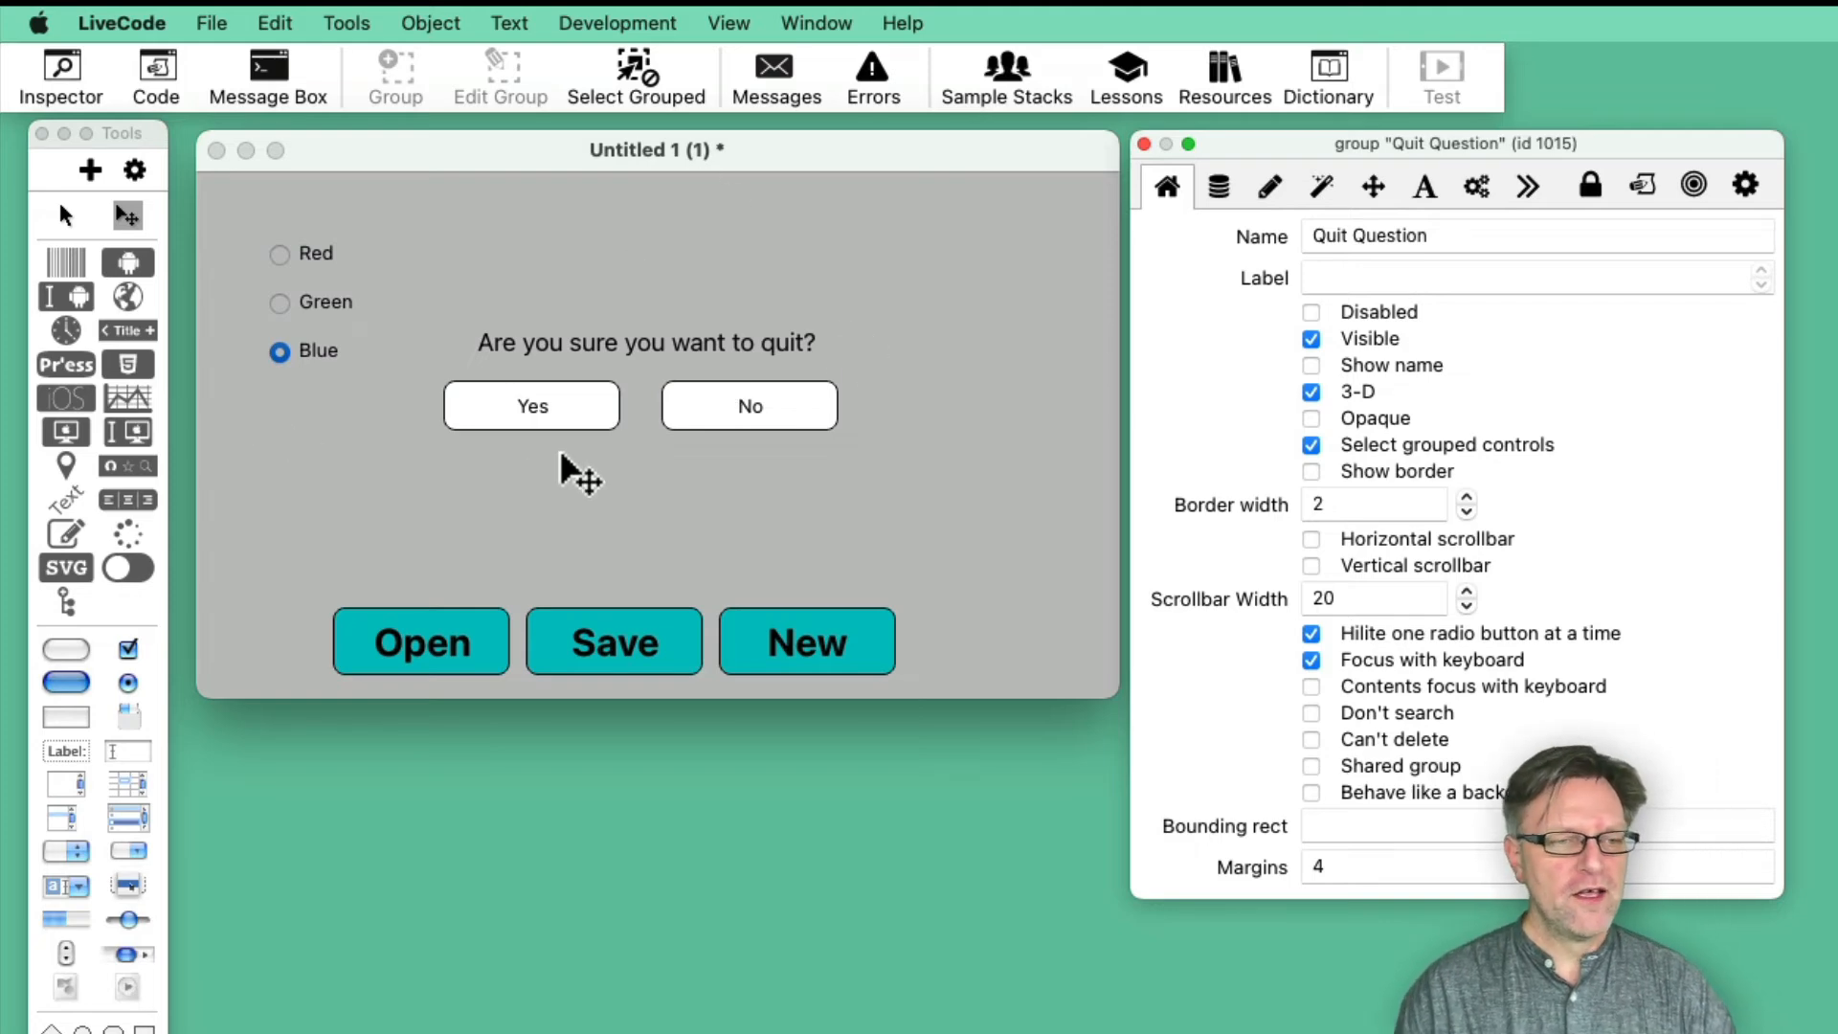
left_click(1311, 339)
left_click(1312, 338)
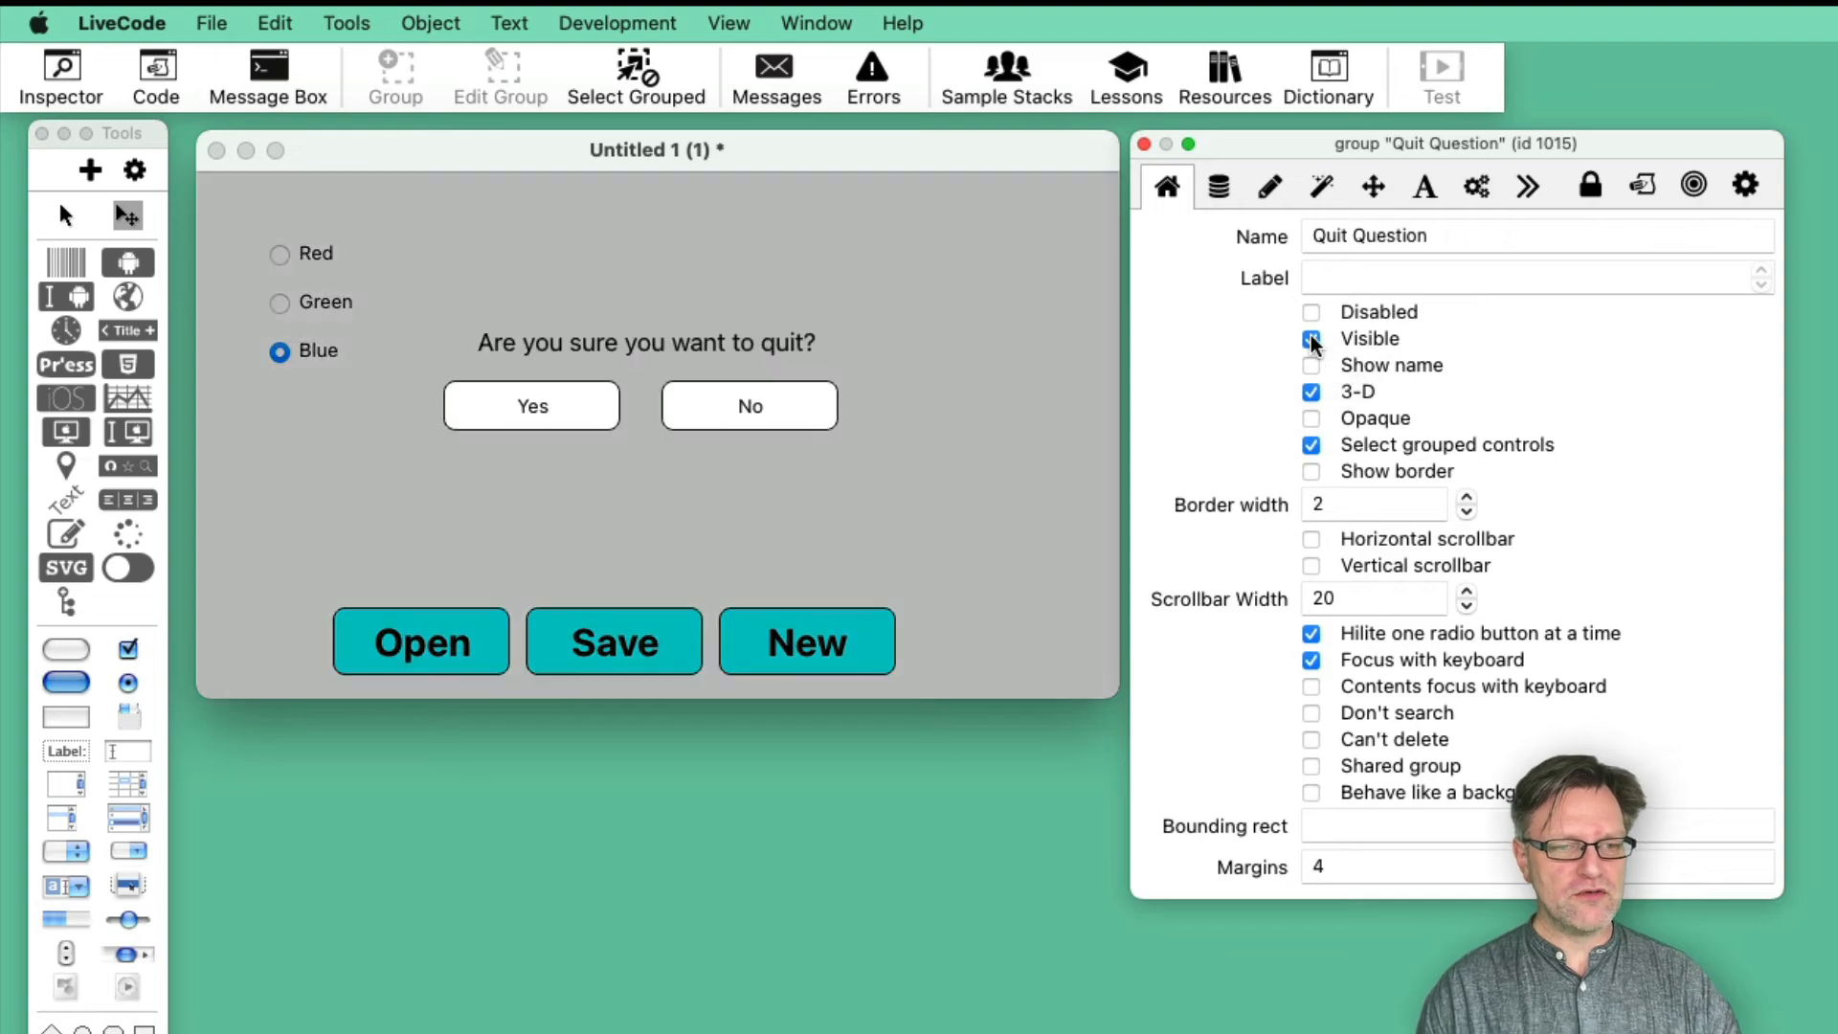
left_click(1311, 339)
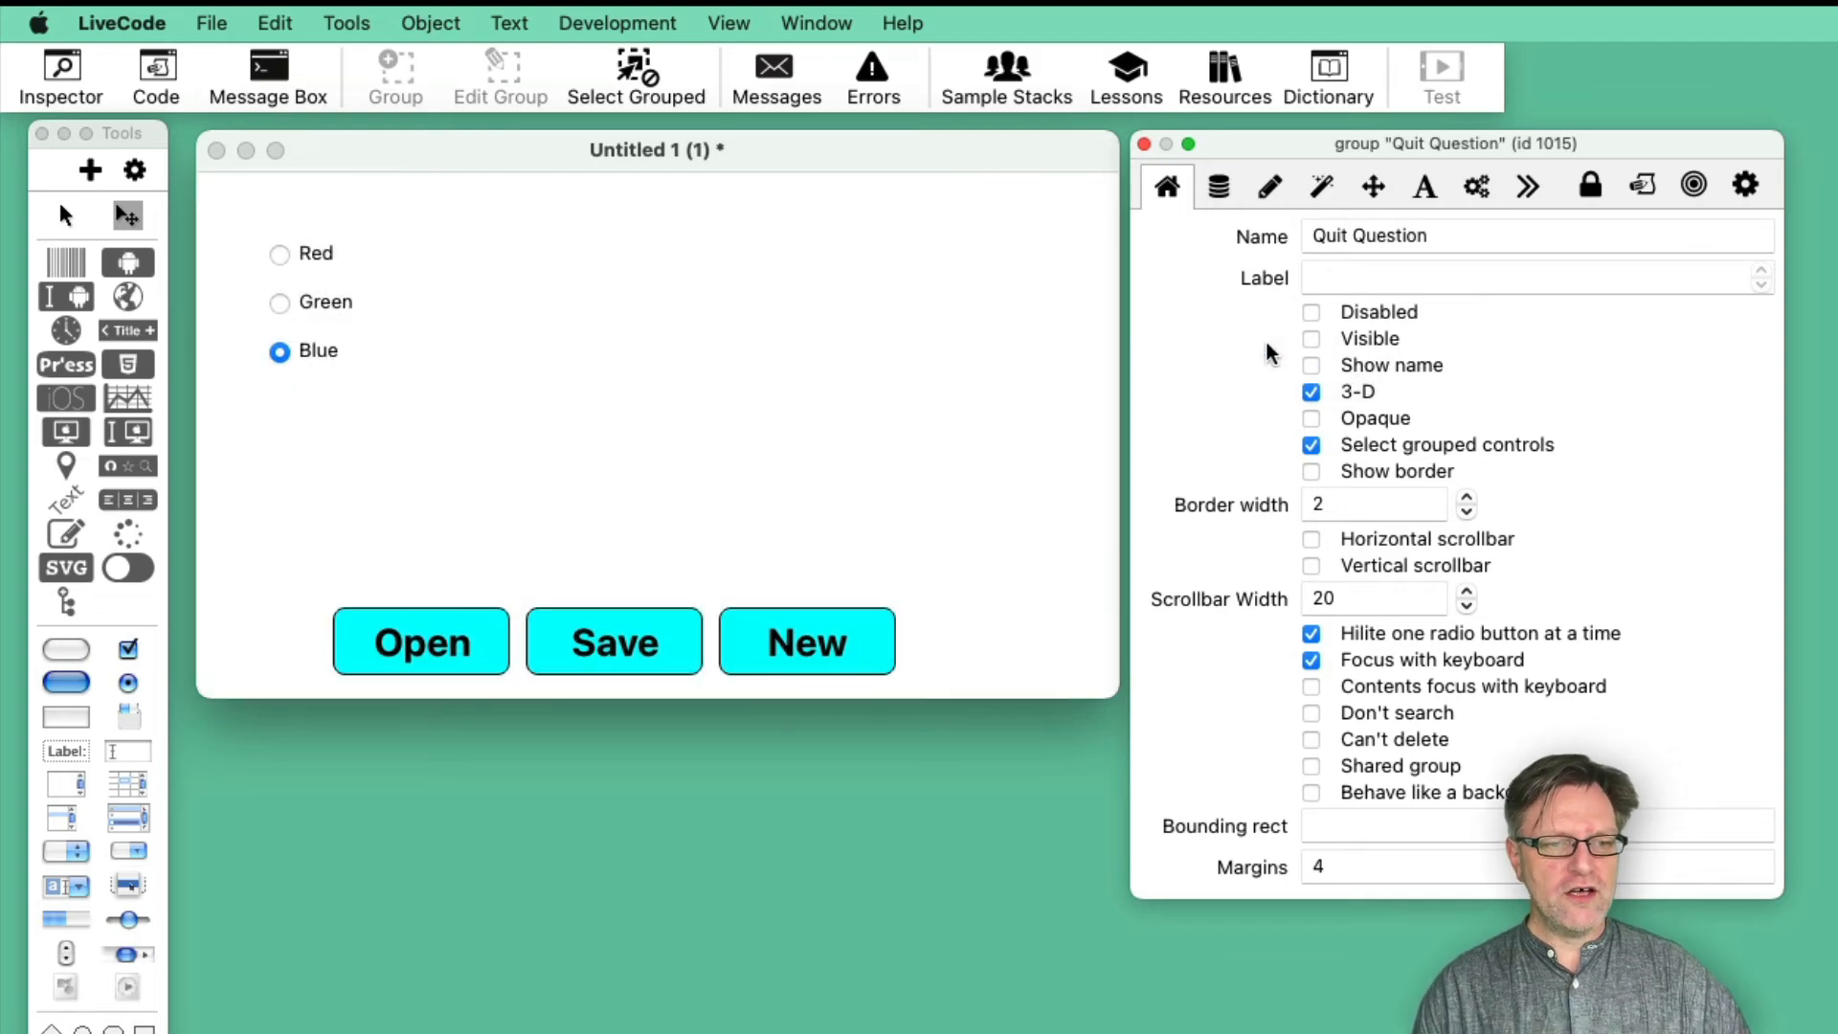
- Turn on background behavior for the inspected Quit Question group and add a new card while the menu button group is selected
left_click(578, 647)
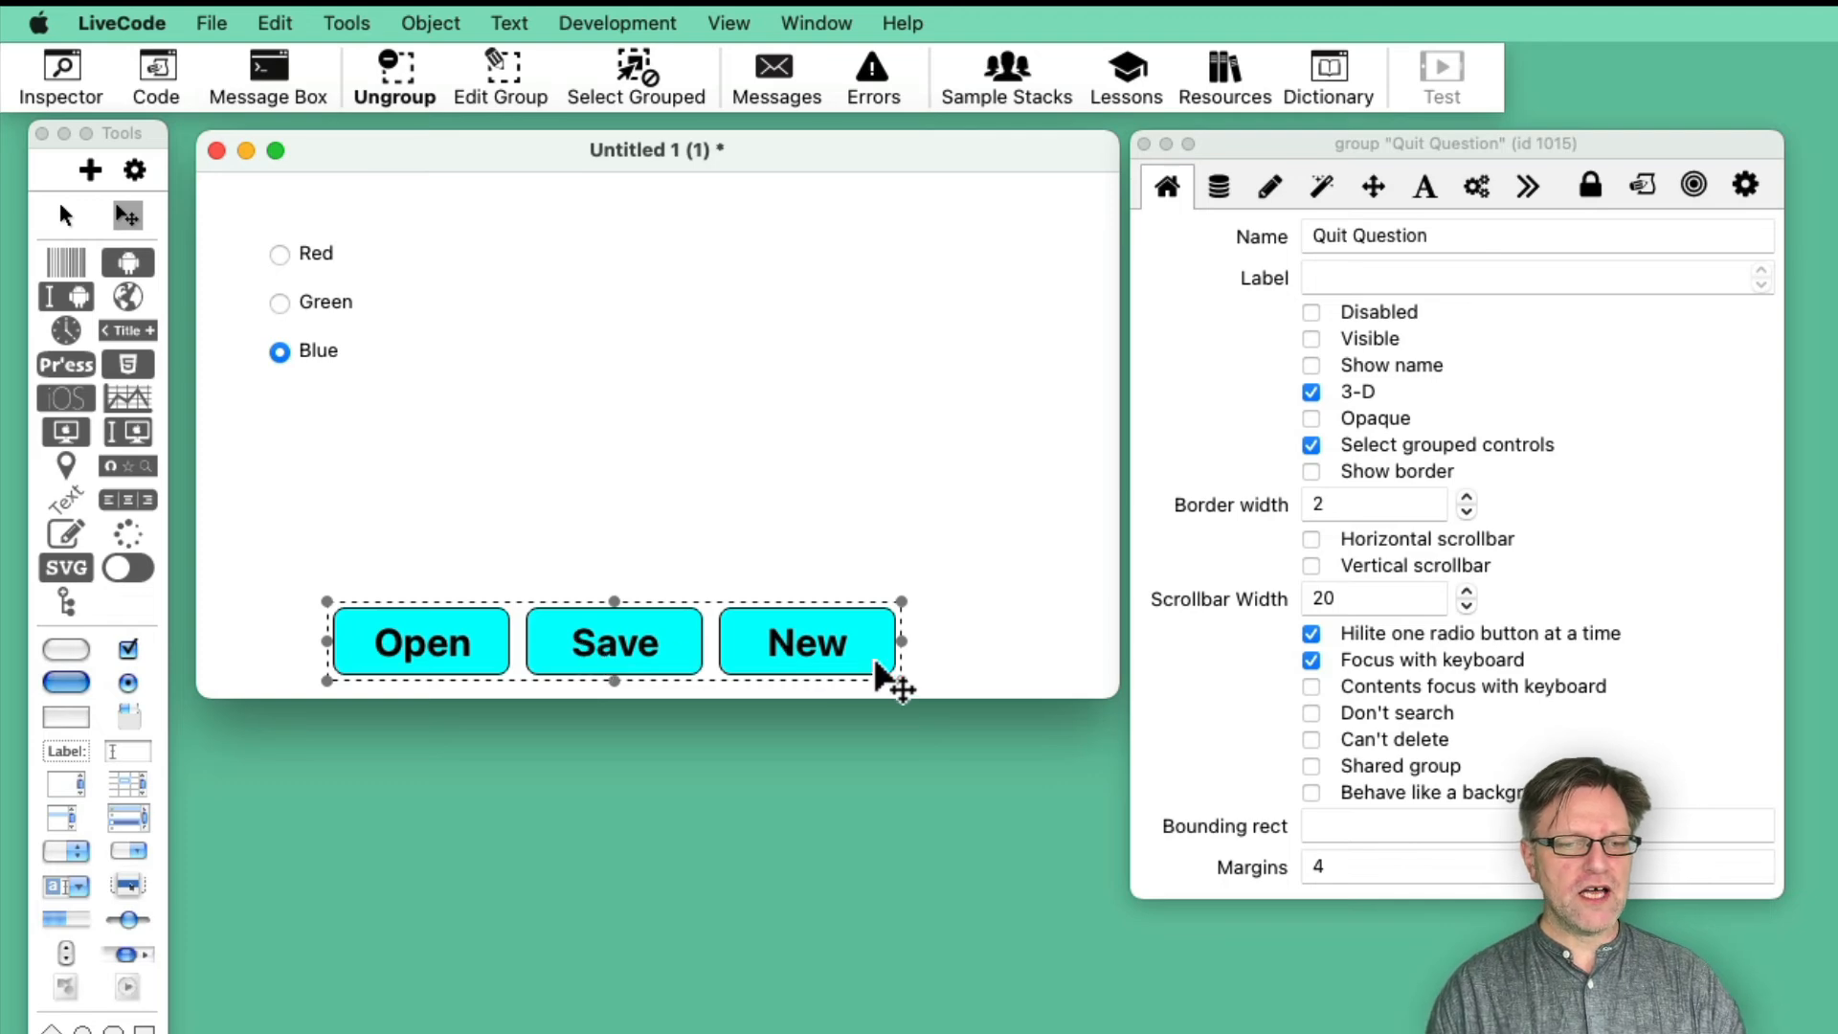
left_click(1311, 793)
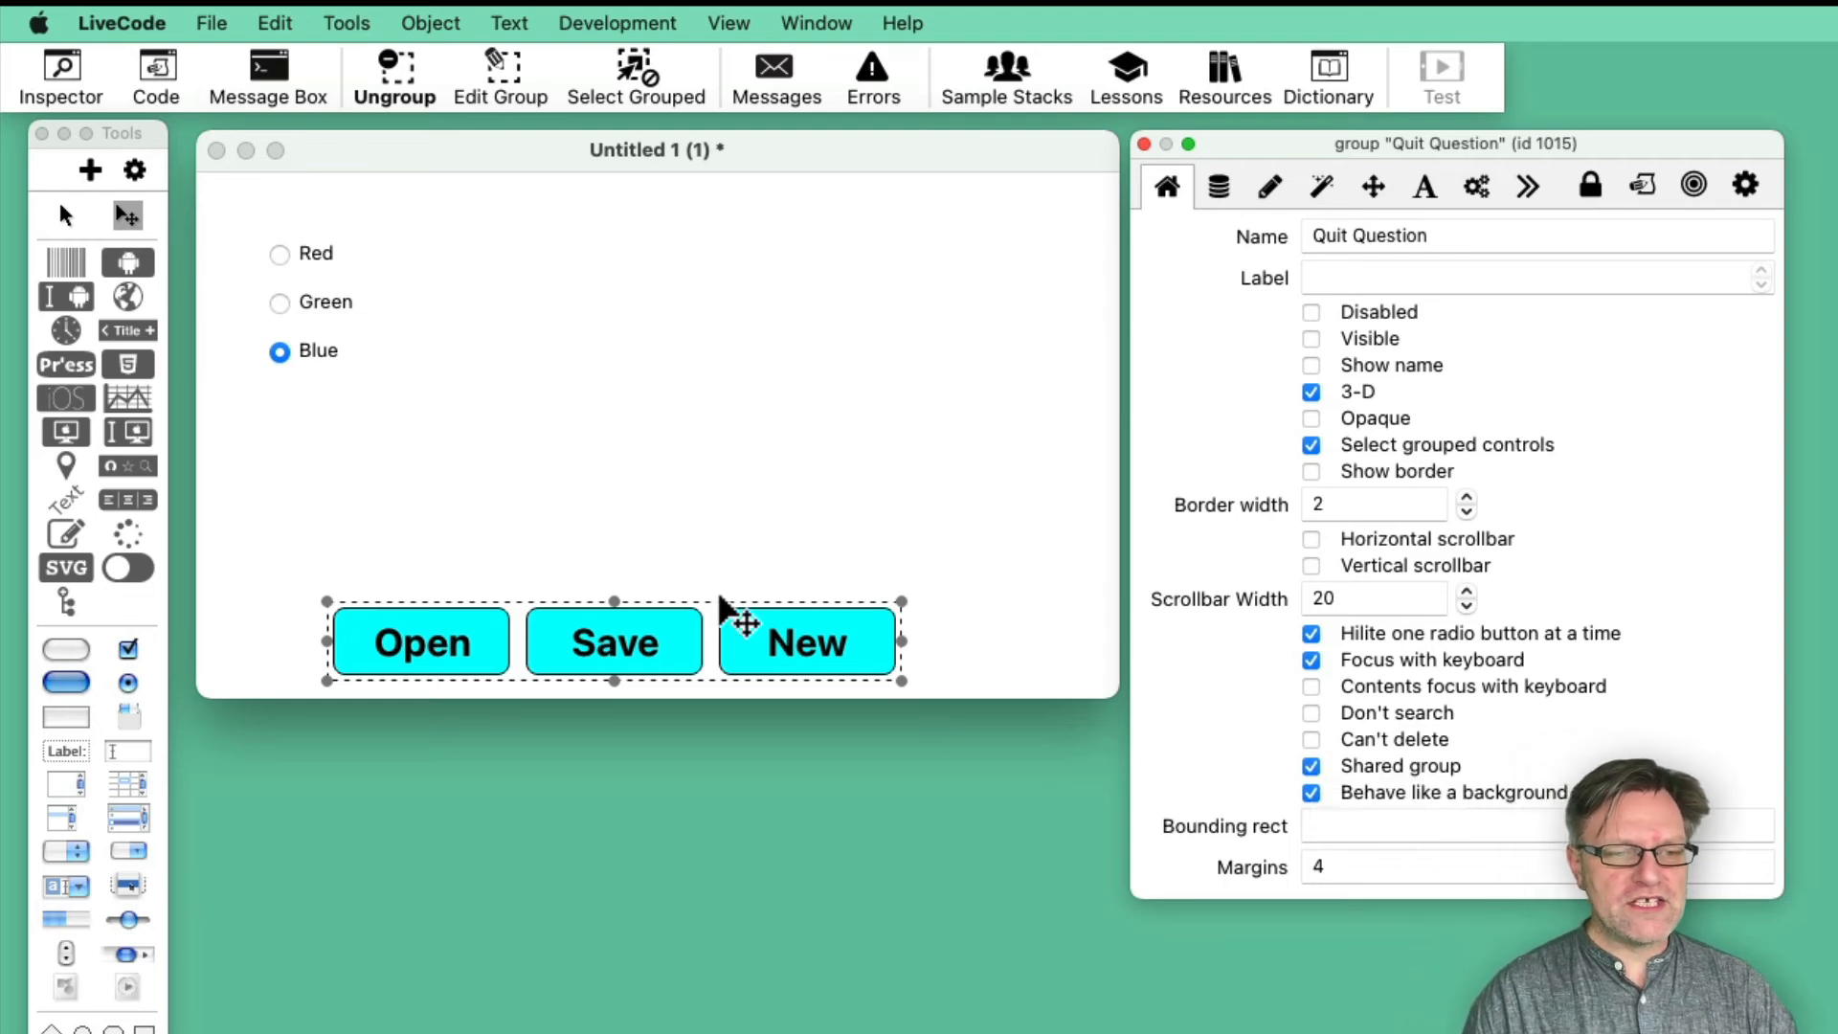
left_click(428, 13)
left_click(519, 439)
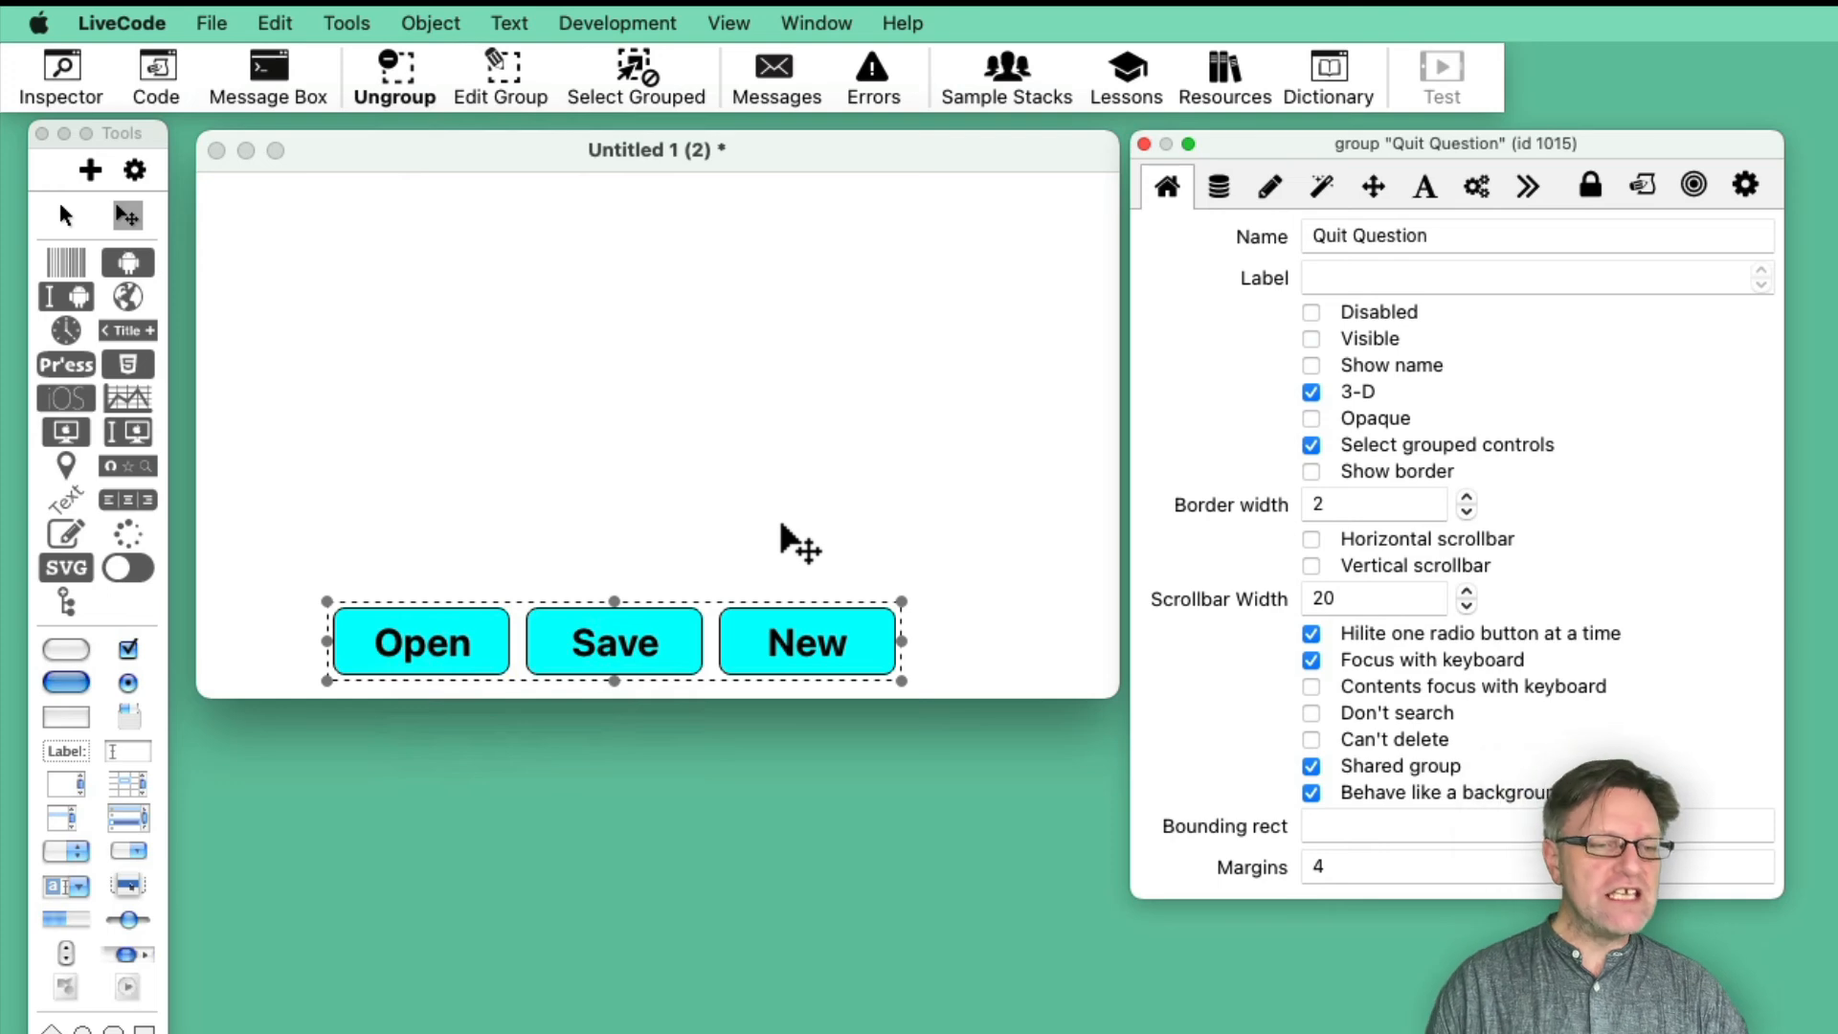
- Move the shared menu button group slightly to the right on the new card and return to the first card
left_click(809, 649)
left_click_drag(809, 648, 846, 651)
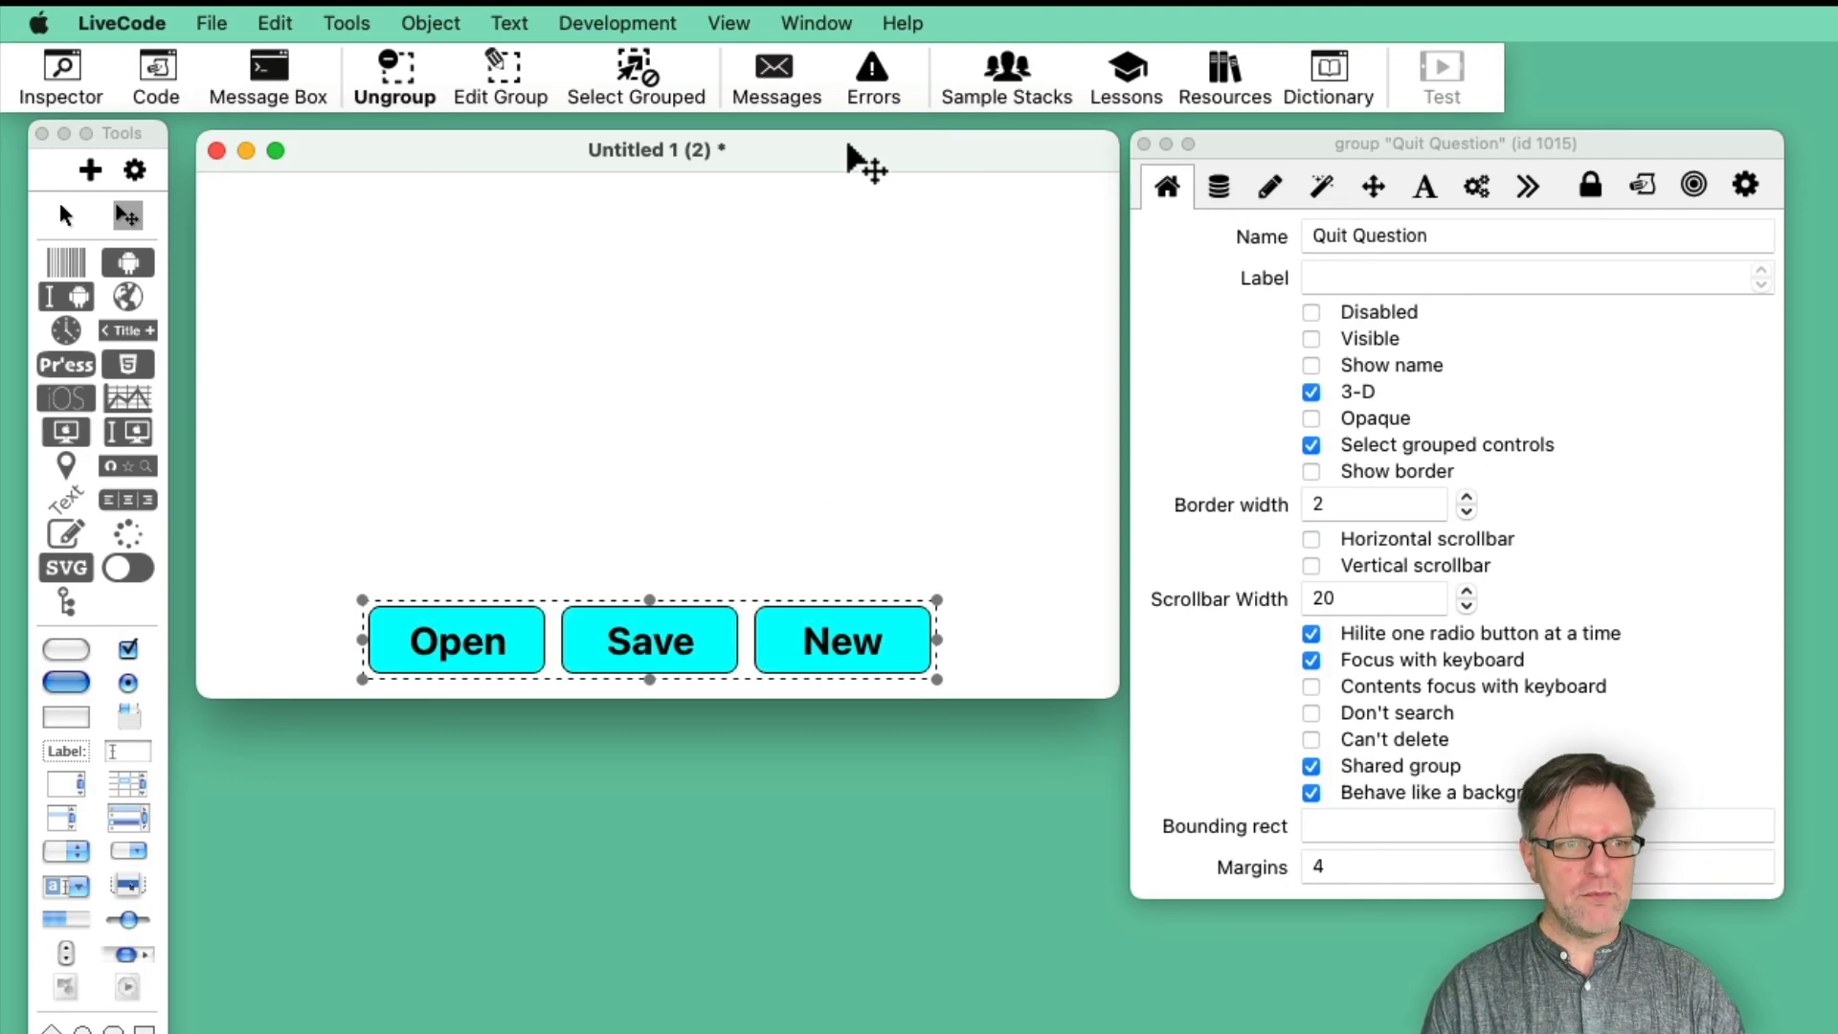
left_click(725, 21)
mouse_move(812, 17)
left_click(769, 68)
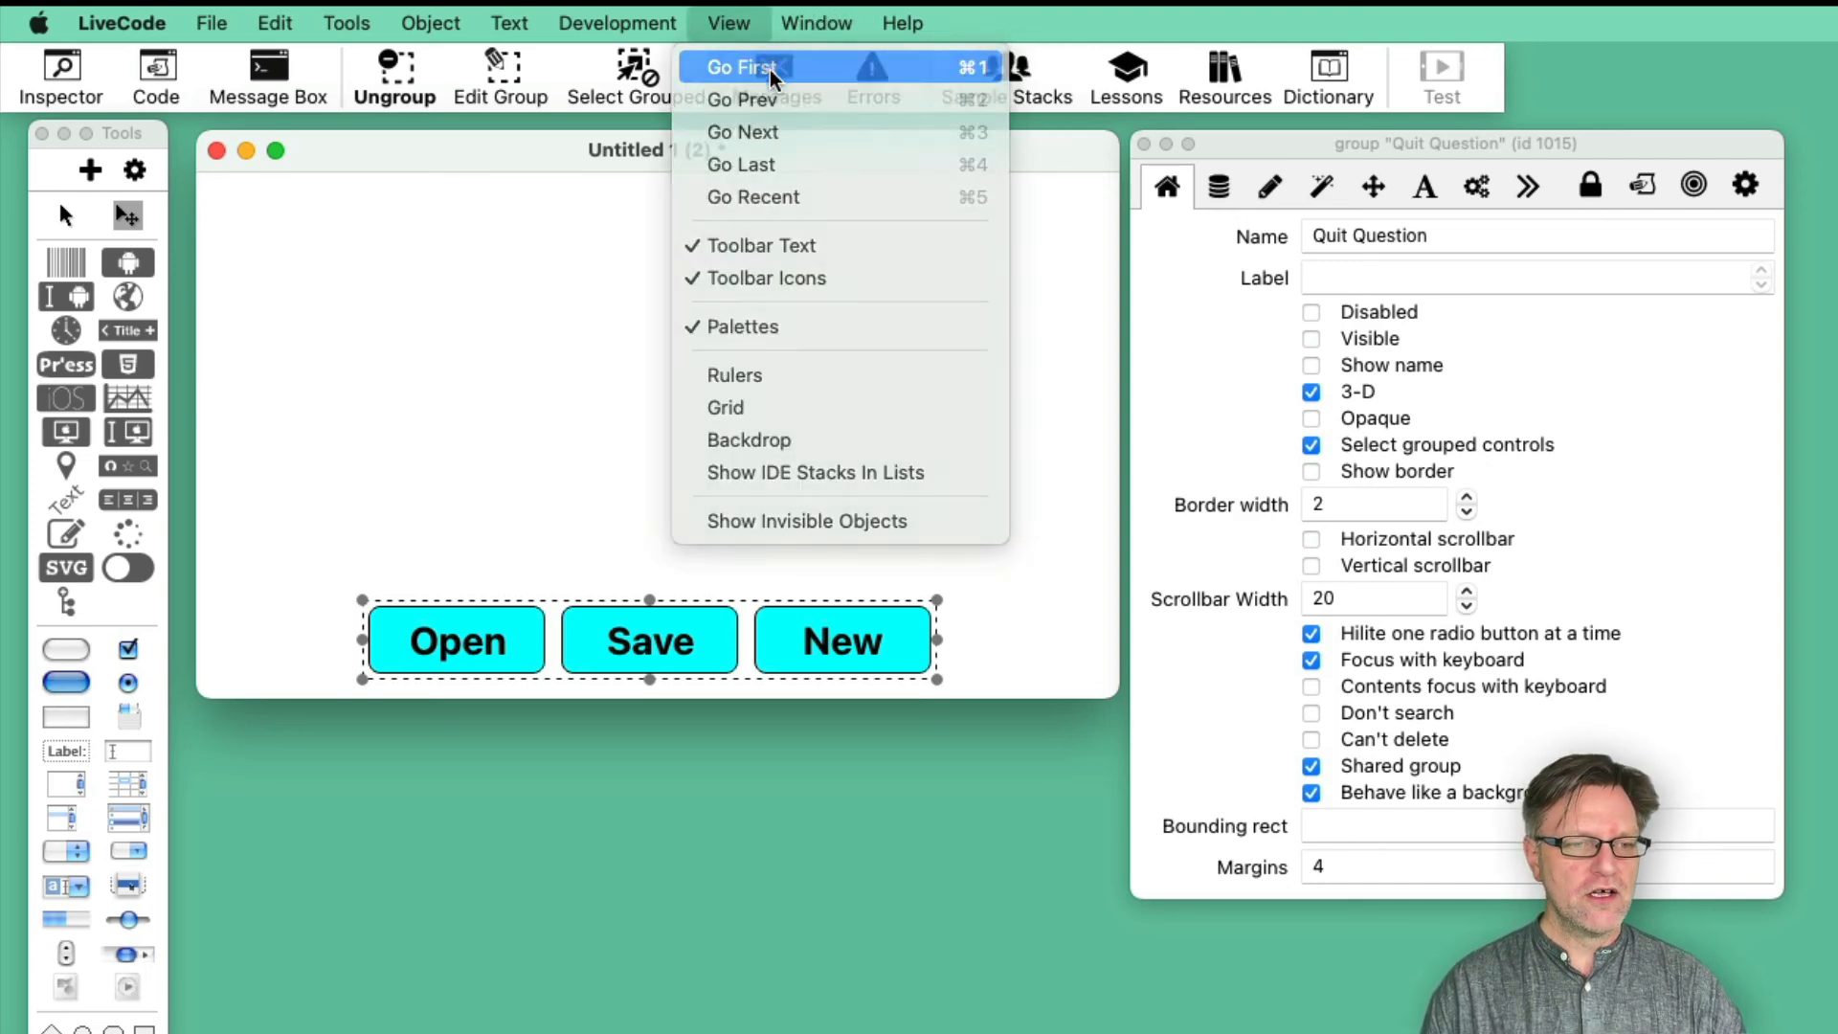